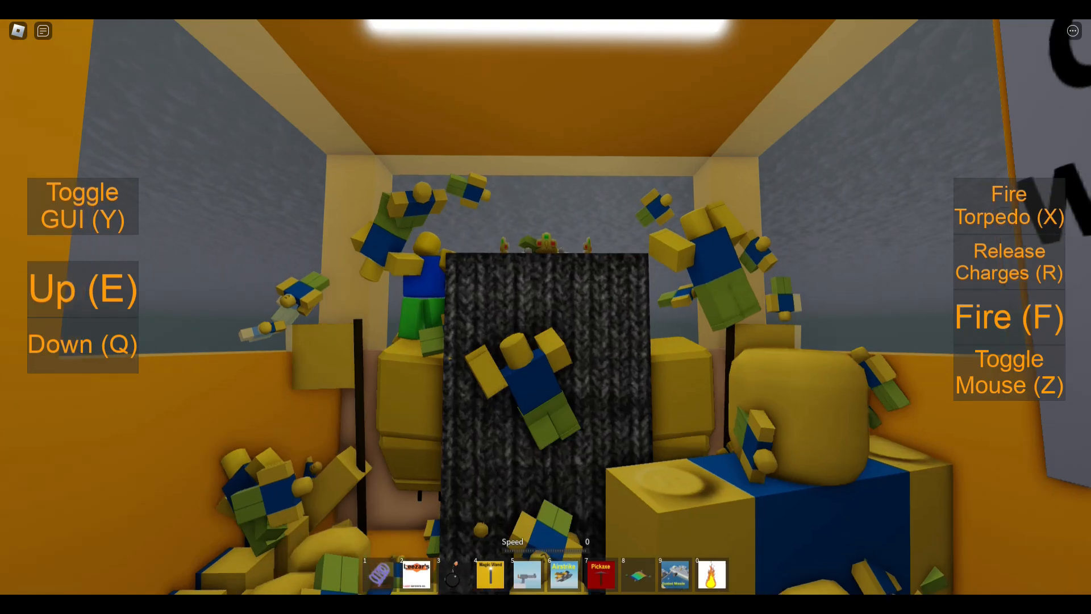
# Lock into first-person aiming and drive the yellow submarine forward across the night sea.
pyautogui.press('z')
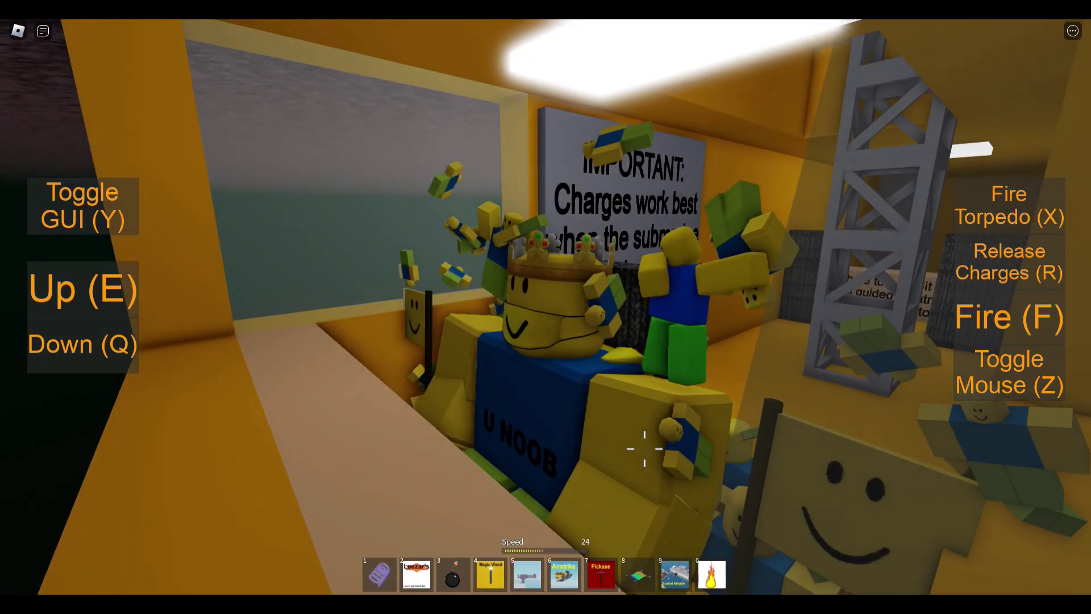
pyautogui.press('w')
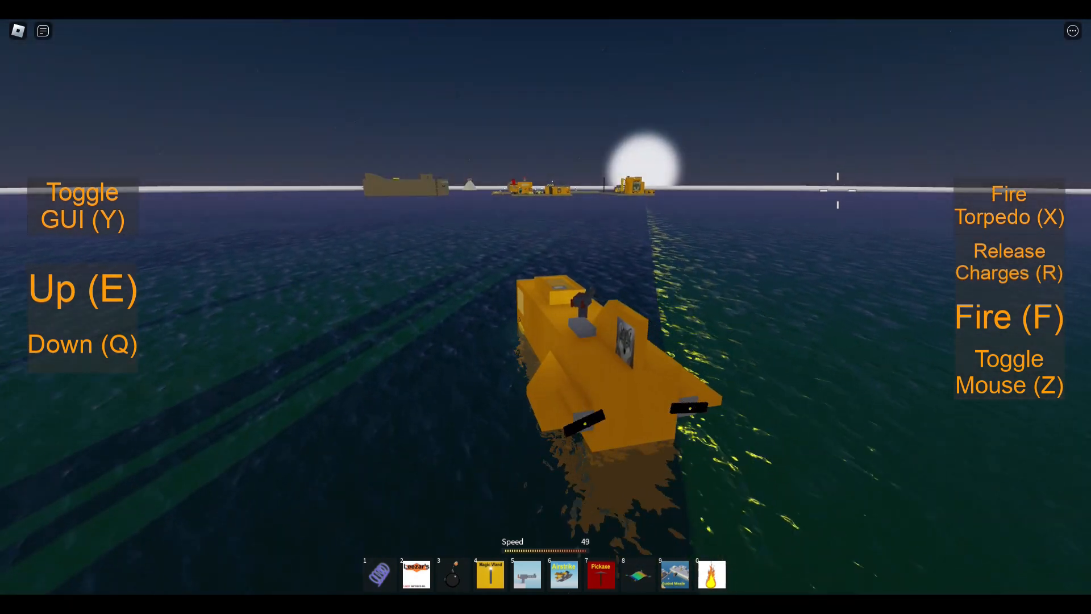
pyautogui.scroll(8, 833, 189)
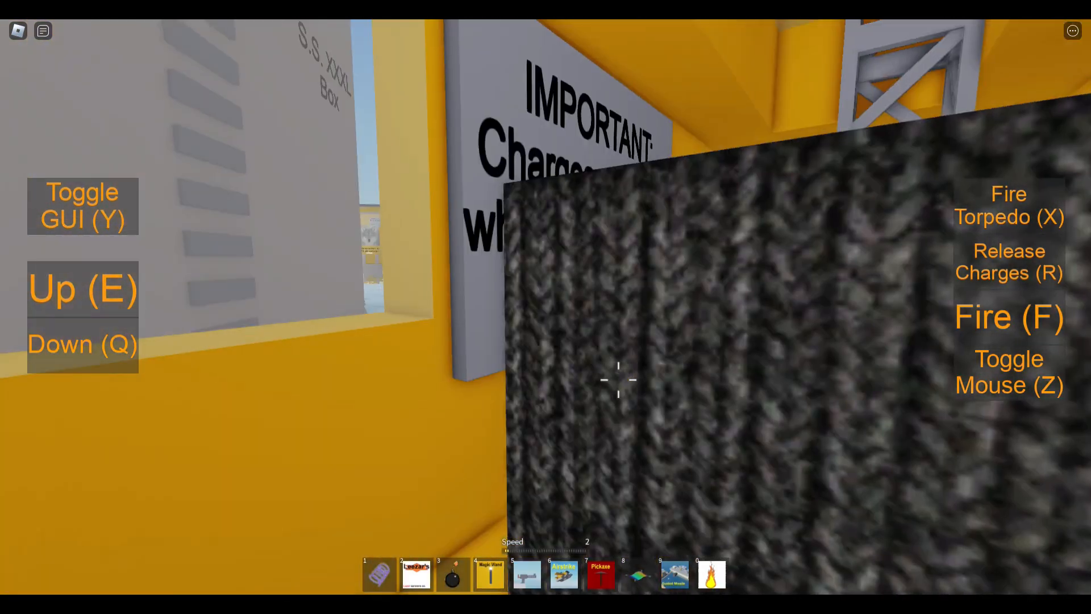
pyautogui.scroll(-8, 619, 380)
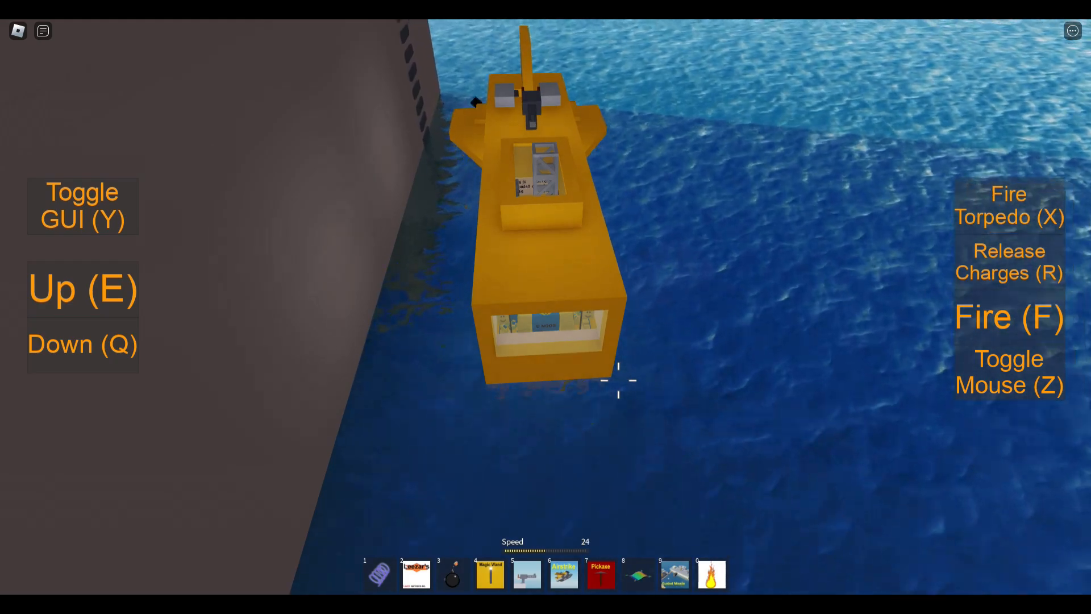
# Leave the submarine's pilot seat once moored beside the large grey structure.
pyautogui.press('space')
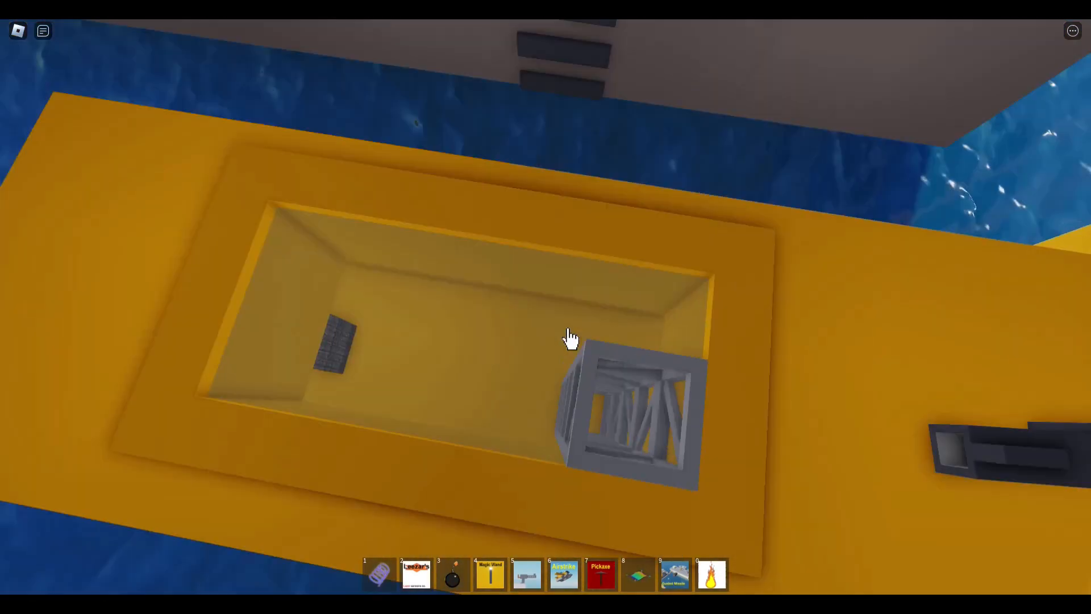
pyautogui.scroll(-8, 564, 324)
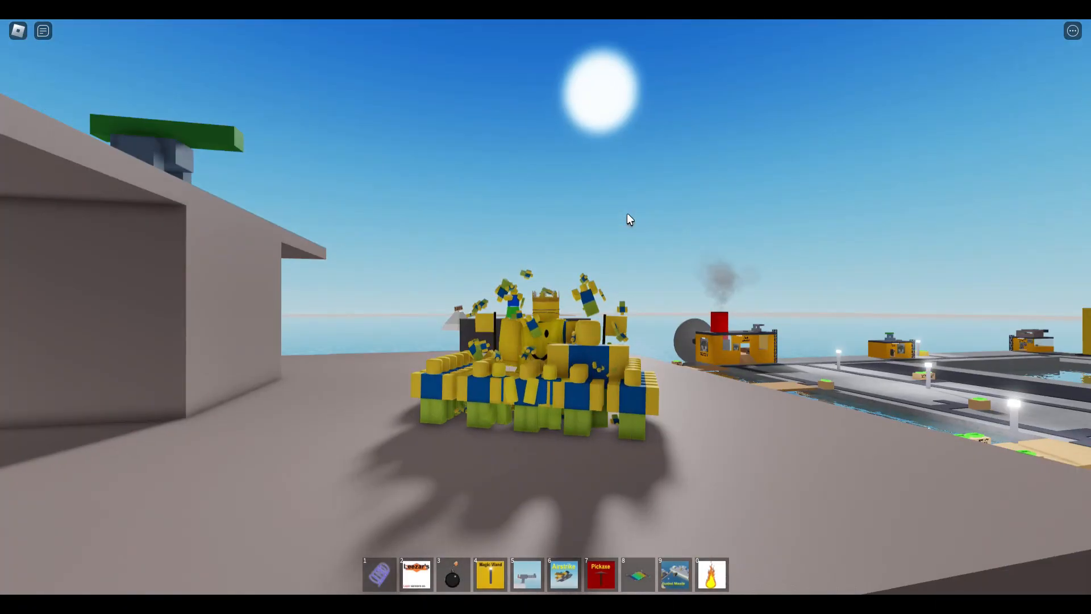
pyautogui.scroll(8, 626, 212)
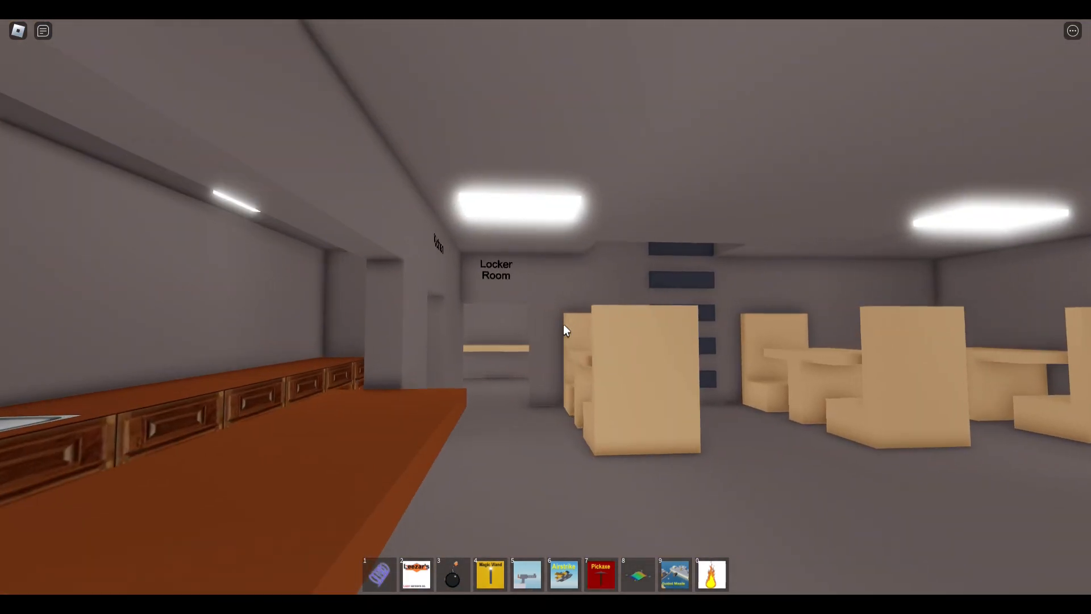
# Check the item inventory, walk along the kitchen counter past the money in the sink and into the Locker Room.
pyautogui.press('`')
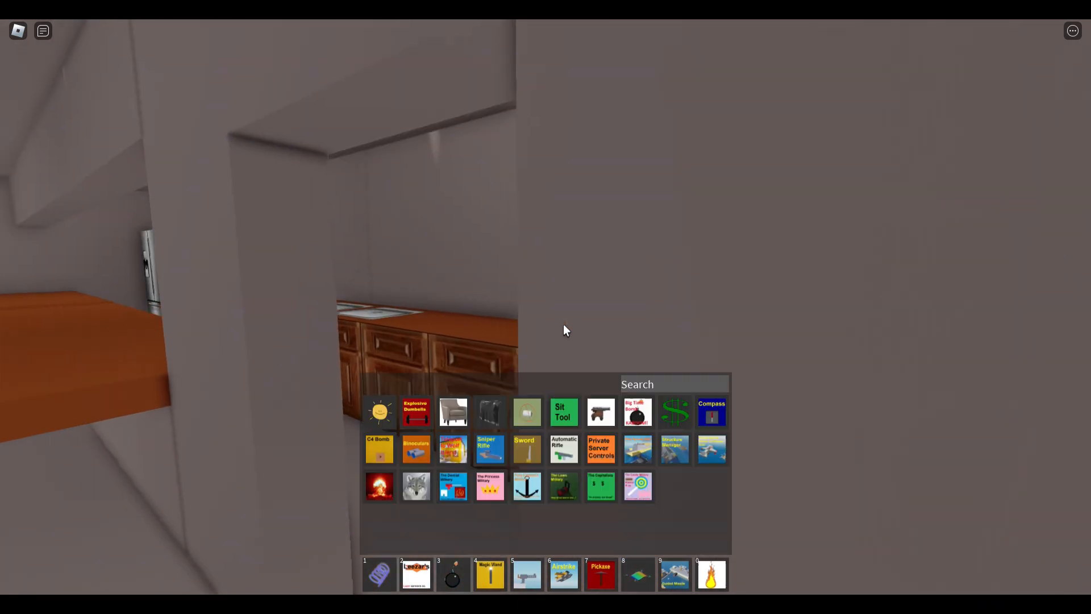
pyautogui.press('`')
pyautogui.scroll(-5, 563, 324)
pyautogui.press('`')
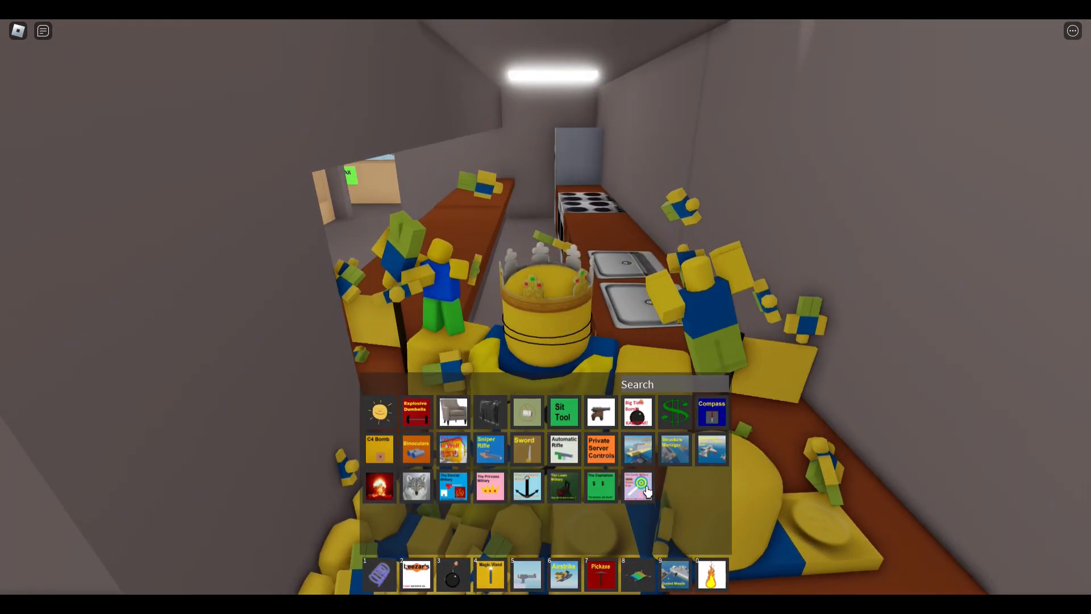
pyautogui.press('`')
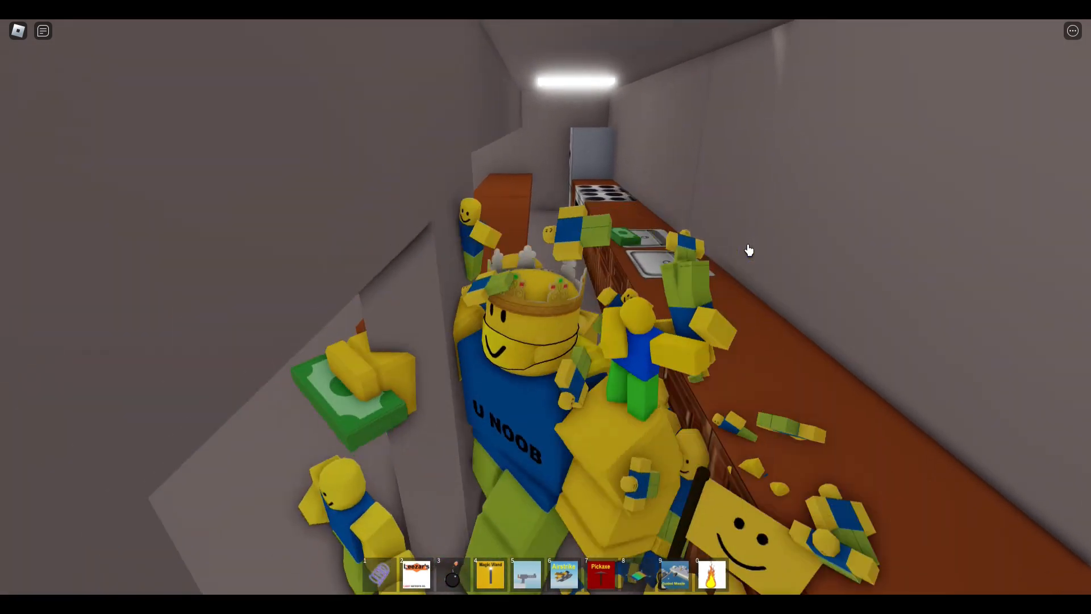
pyautogui.scroll(5, 563, 330)
pyautogui.press('w')
pyautogui.press('w')
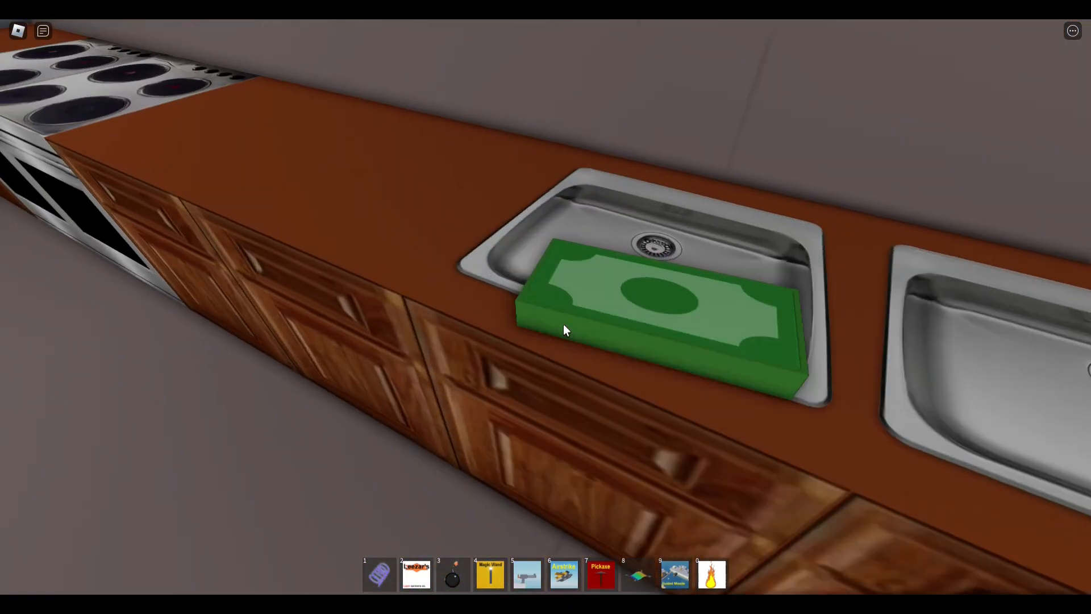
pyautogui.press('w')
pyautogui.press('w')
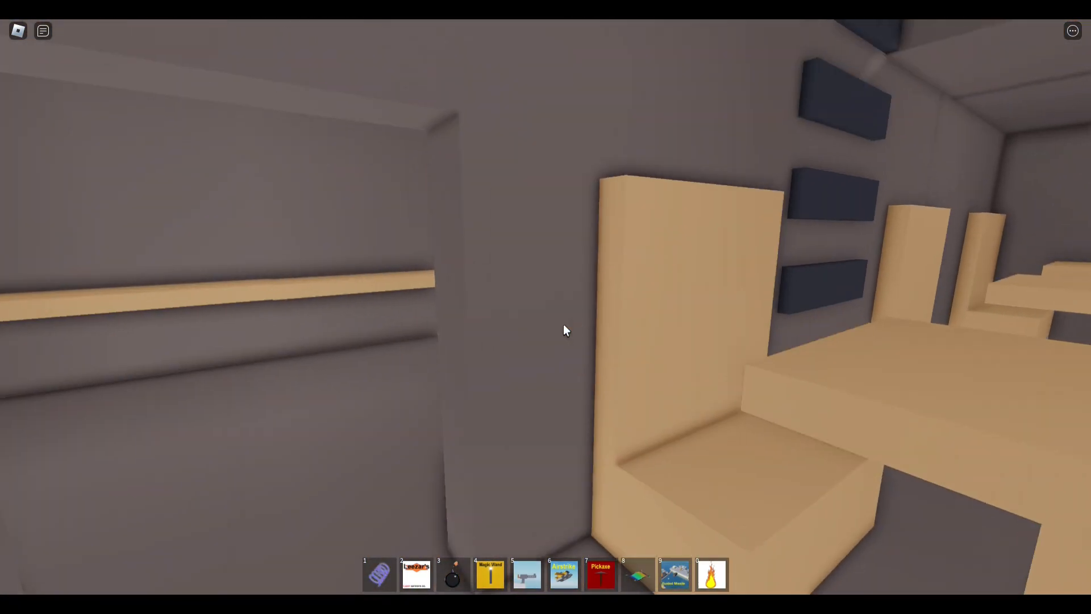
pyautogui.press('w')
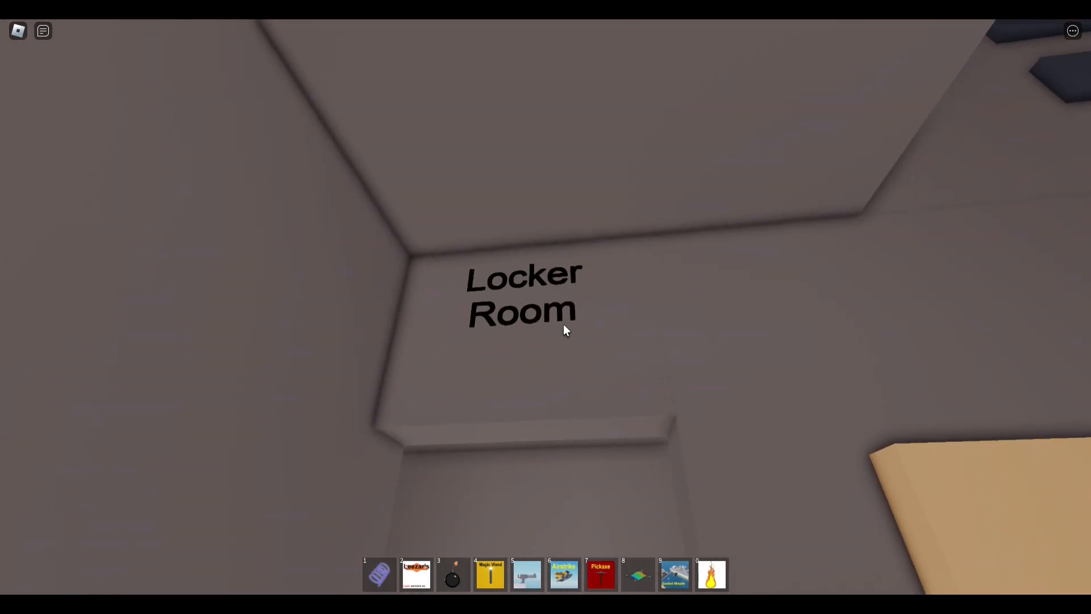
pyautogui.press('w')
pyautogui.press('w')
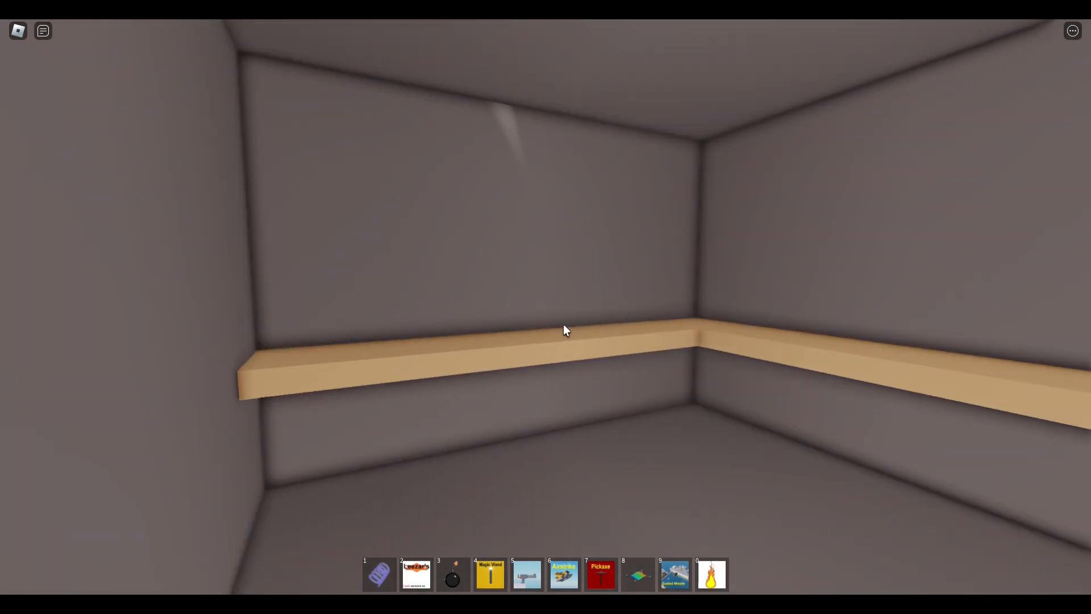
pyautogui.press('w')
# Look over the crowd and lockers, visit the Giant Indoor Swimming Pool, then return to the dining hall.
pyautogui.press('`')
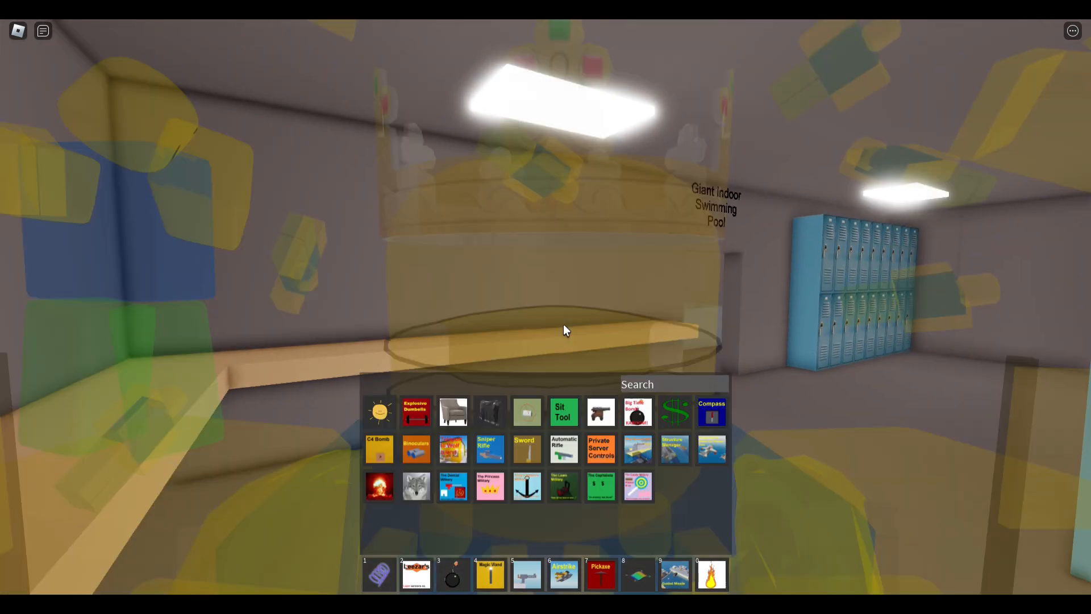
pyautogui.press('`')
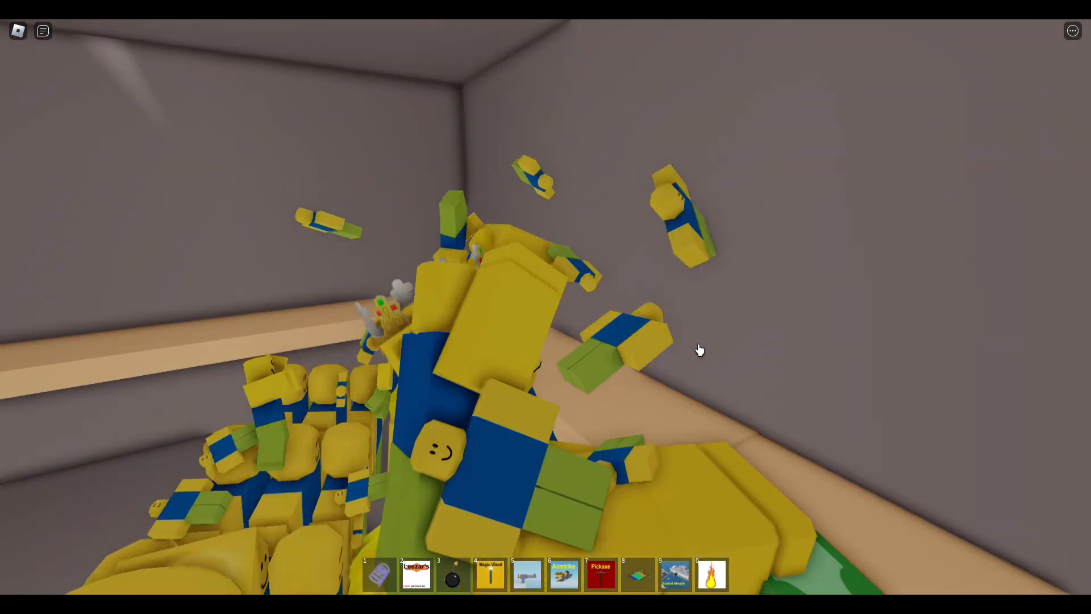
pyautogui.moveTo(546, 341)
pyautogui.mouseDown()
pyautogui.moveTo(698, 344)
pyautogui.moveTo(564, 324)
pyautogui.mouseUp()
pyautogui.press('w')
pyautogui.press('s')
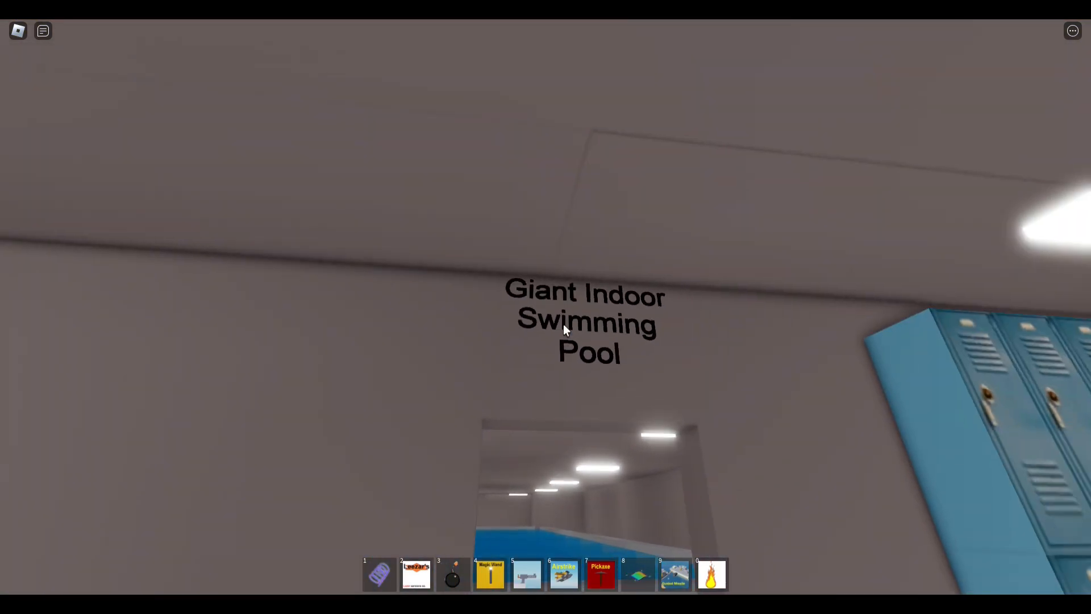
pyautogui.press('w')
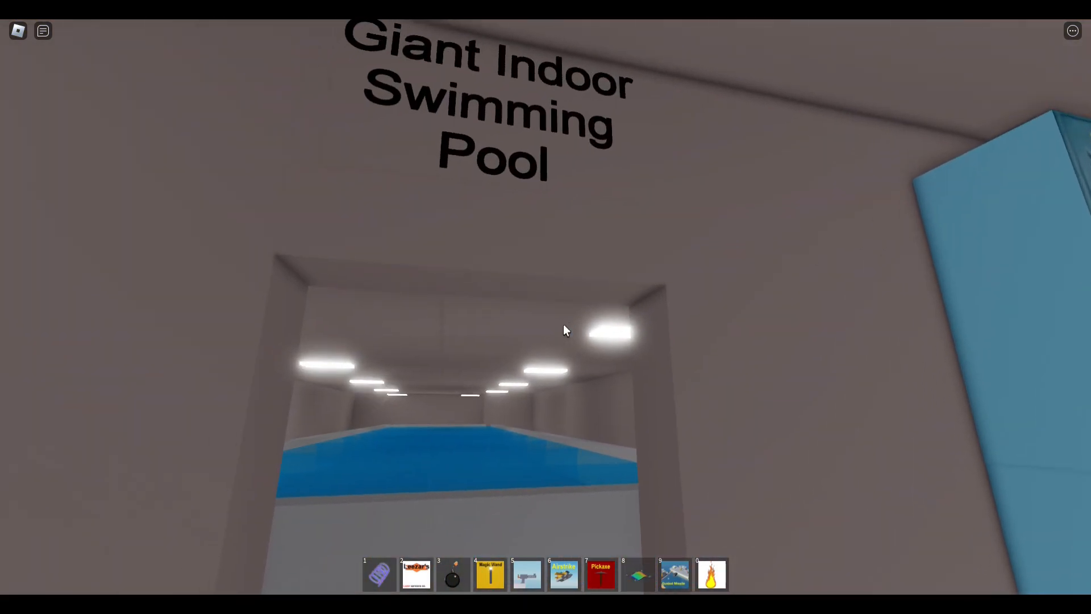
pyautogui.press('w')
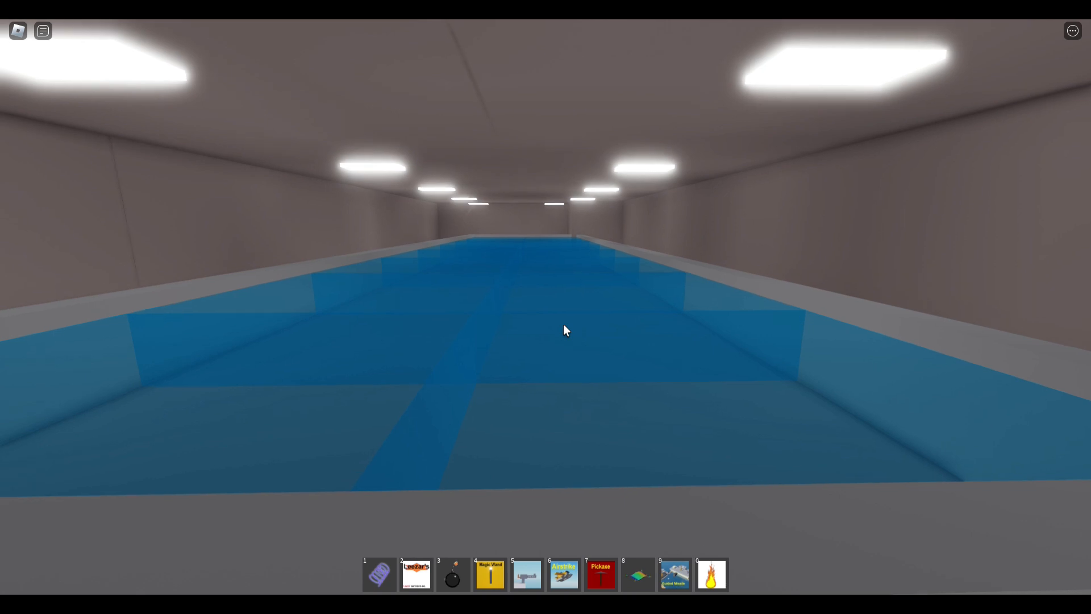
pyautogui.press('w')
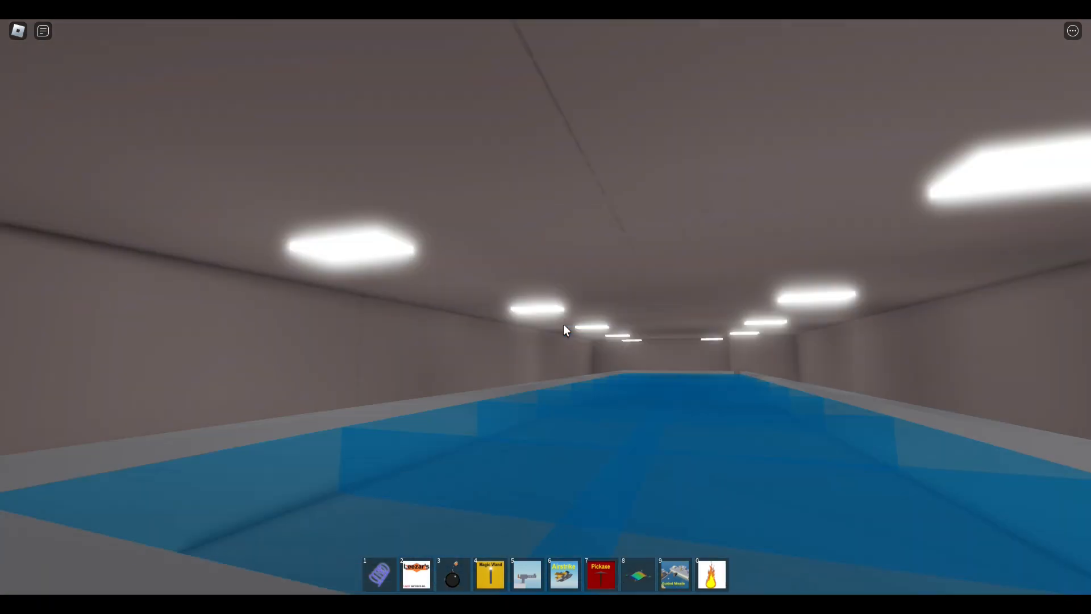
pyautogui.moveTo(563, 330); pyautogui.dragTo(564, 329)
pyautogui.press('w')
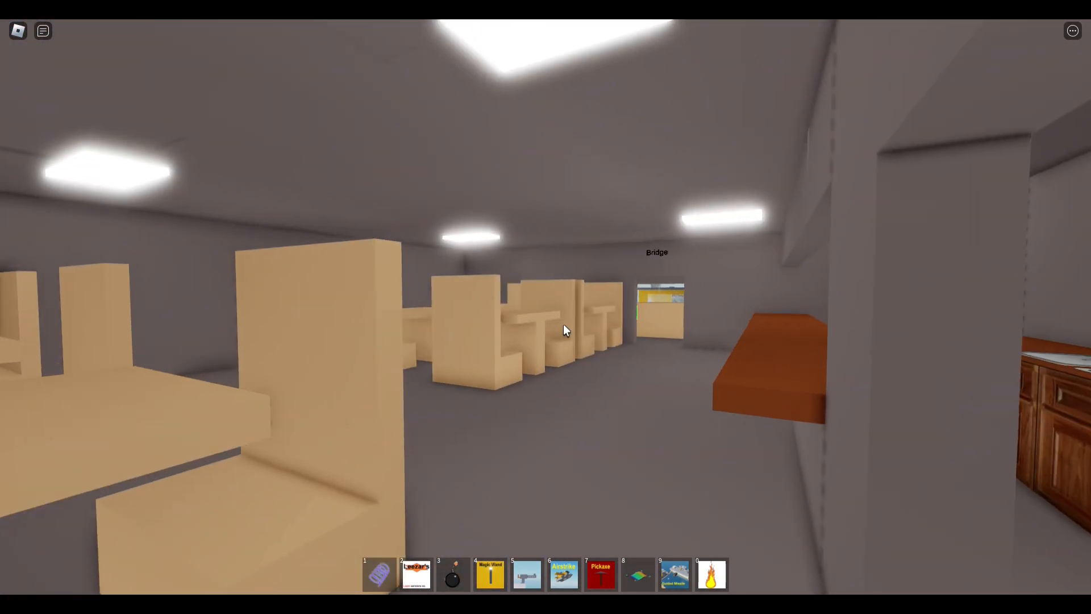
# Walk through the dining hall and the Ensign Sleeping Area bunks toward the Underwater Mall.
pyautogui.press('w')
pyautogui.press('w')
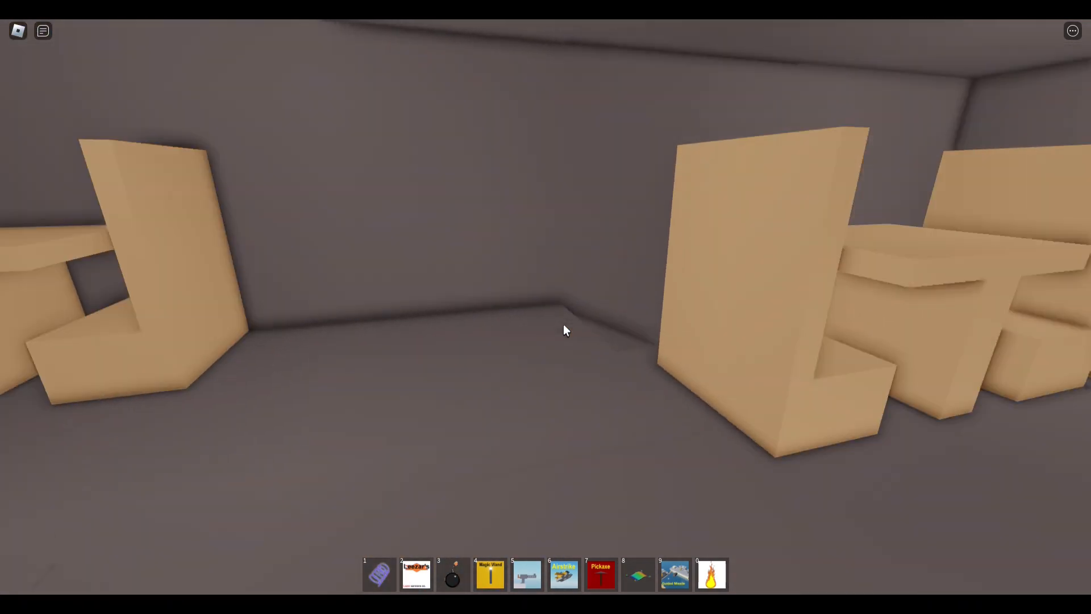
pyautogui.press('w')
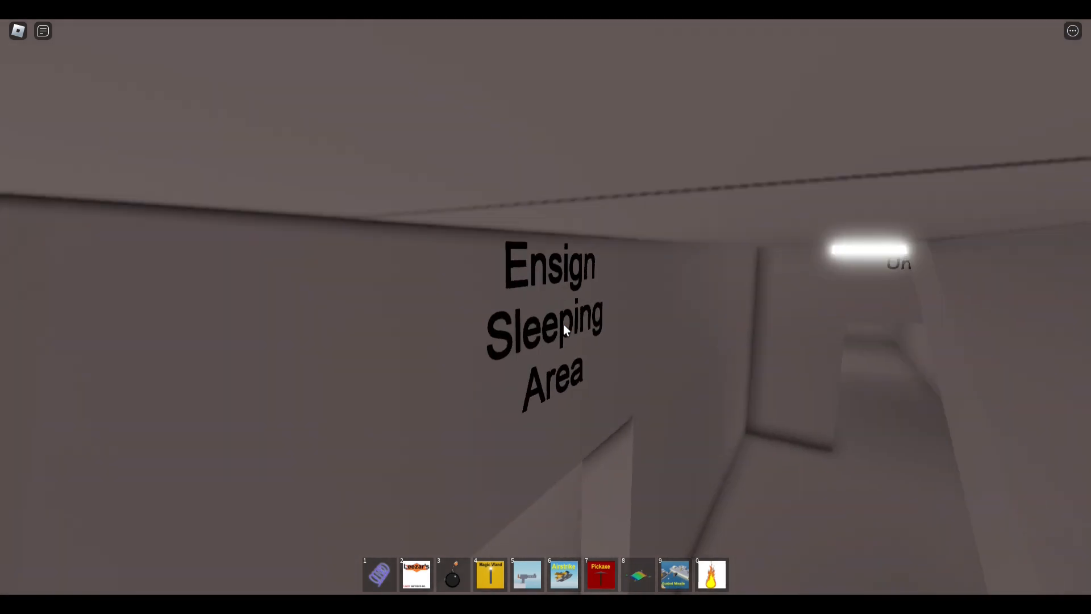
pyautogui.press('w')
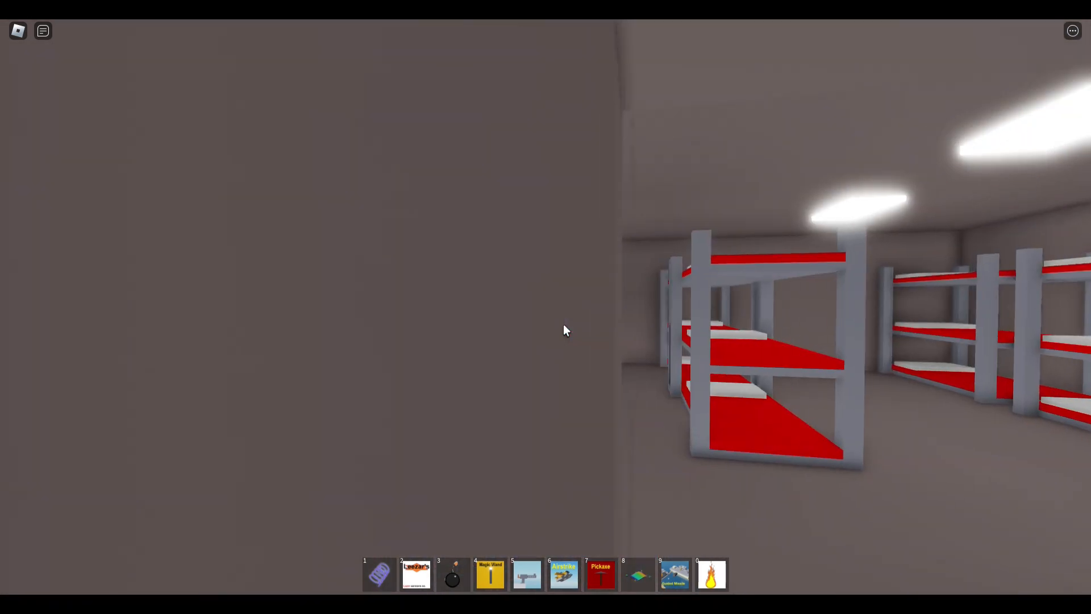
pyautogui.press('w')
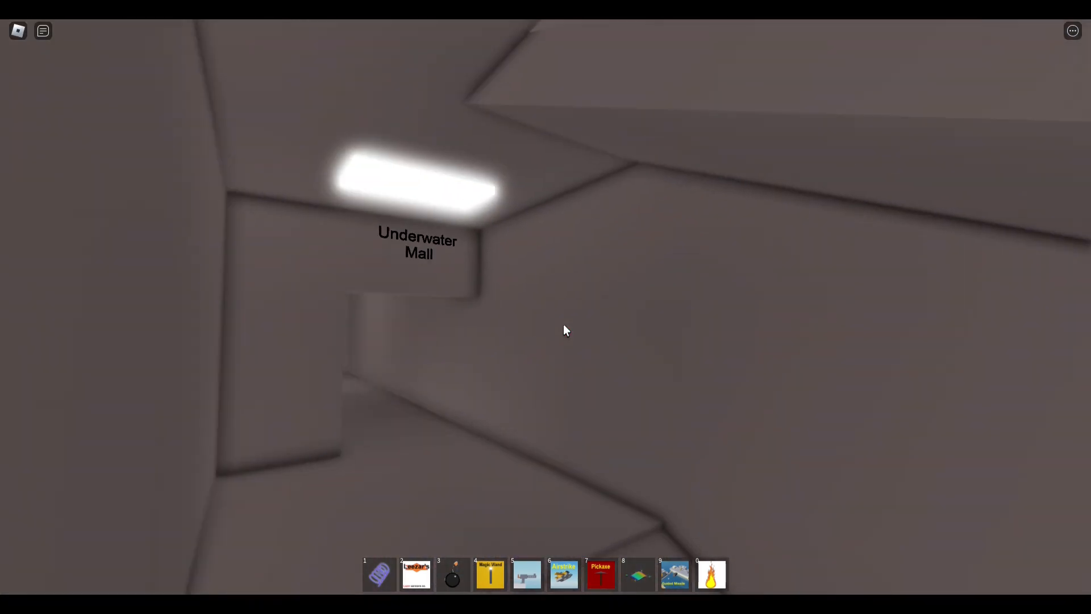
# Pass the Car Dealer showroom and walk into the Coffee Corner up to the counter.
pyautogui.press('w')
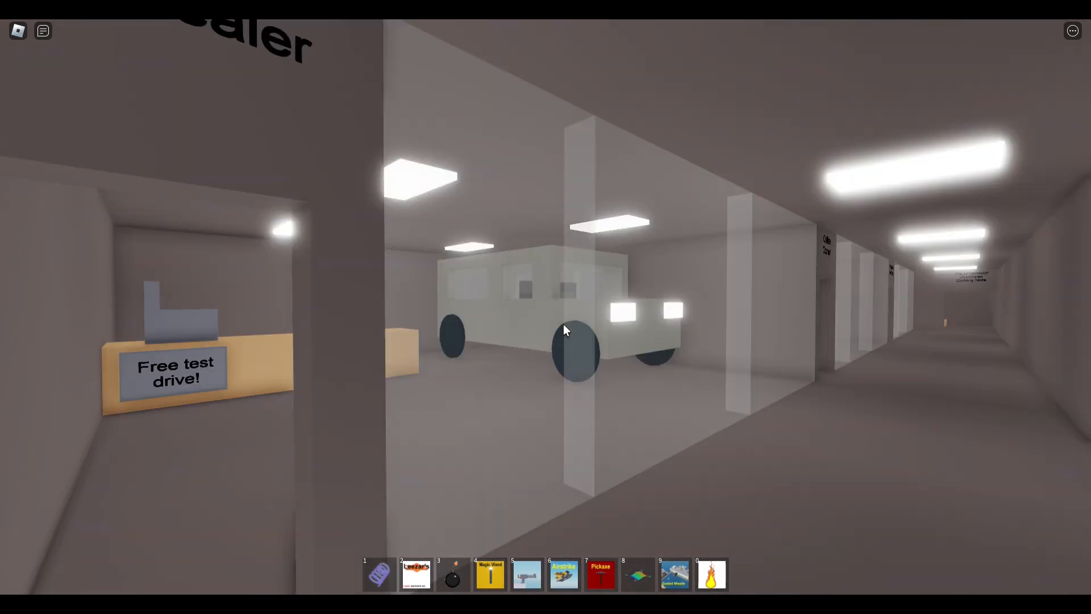
pyautogui.press('w')
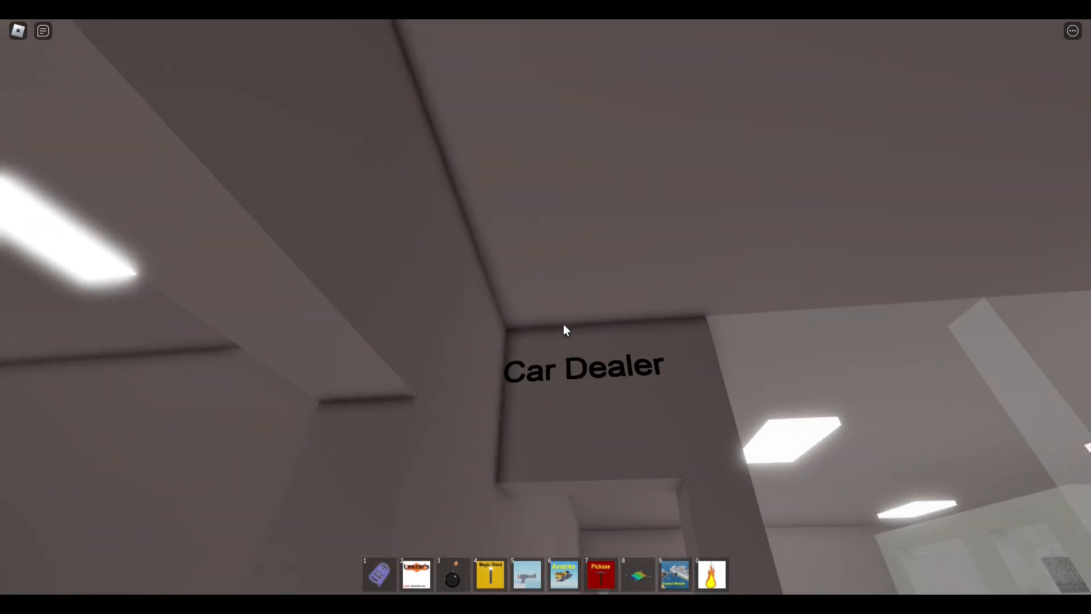
pyautogui.press('w')
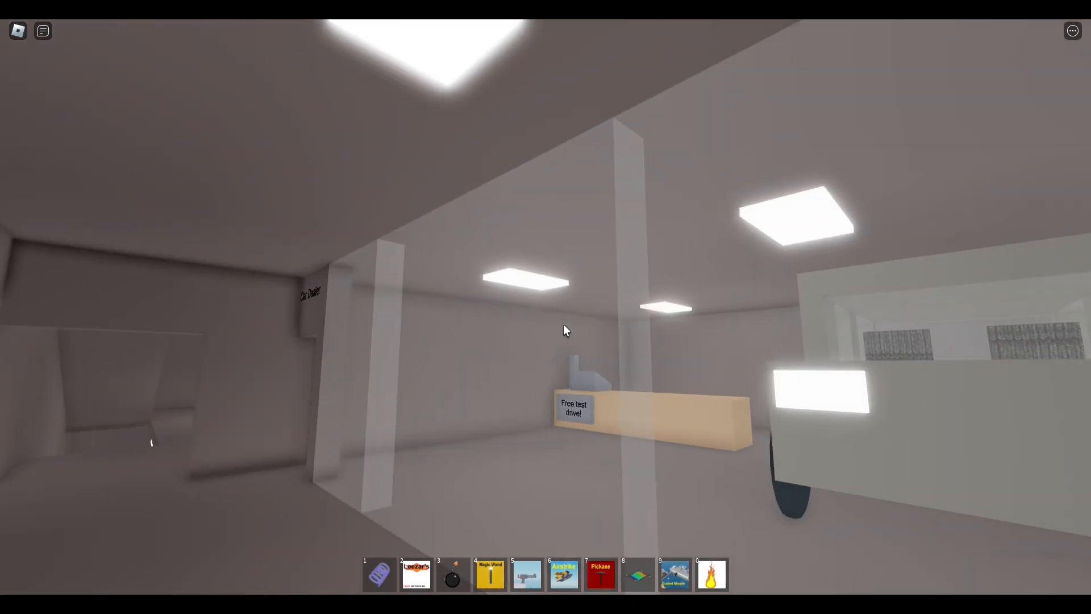
pyautogui.press('w')
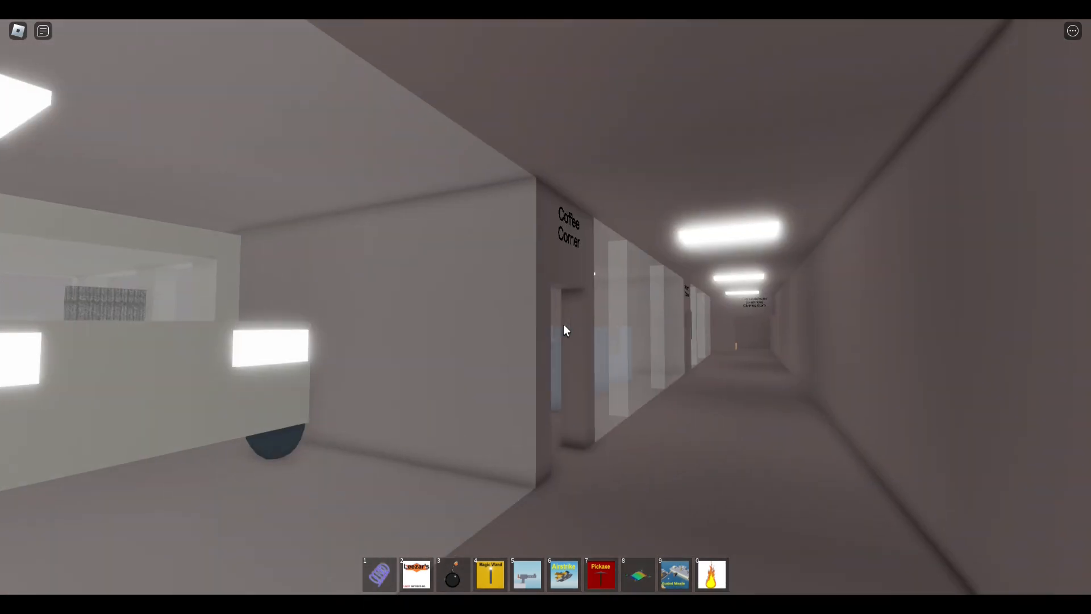
pyautogui.press('w')
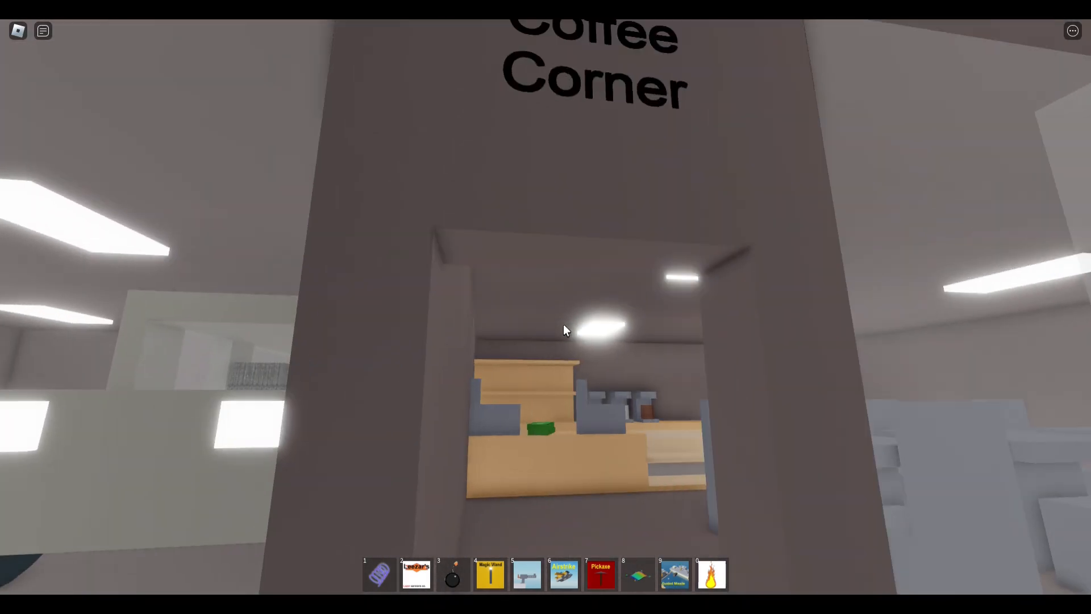
pyautogui.press('w')
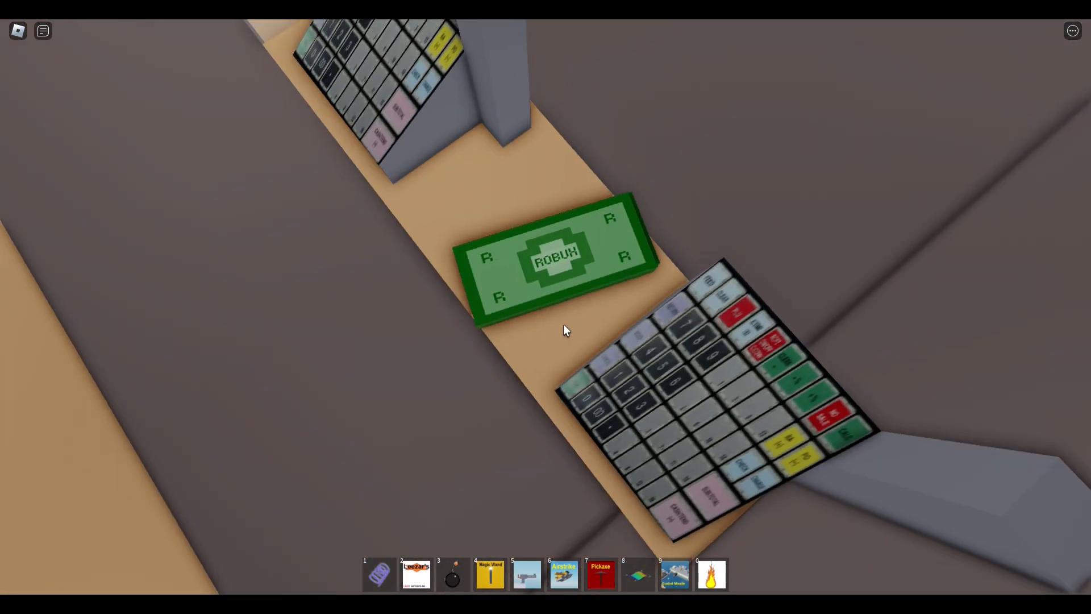
# Break the Robux money stack with the pickaxe (slot 7), equip the bomb and review the gear inventory.
pyautogui.press('w')
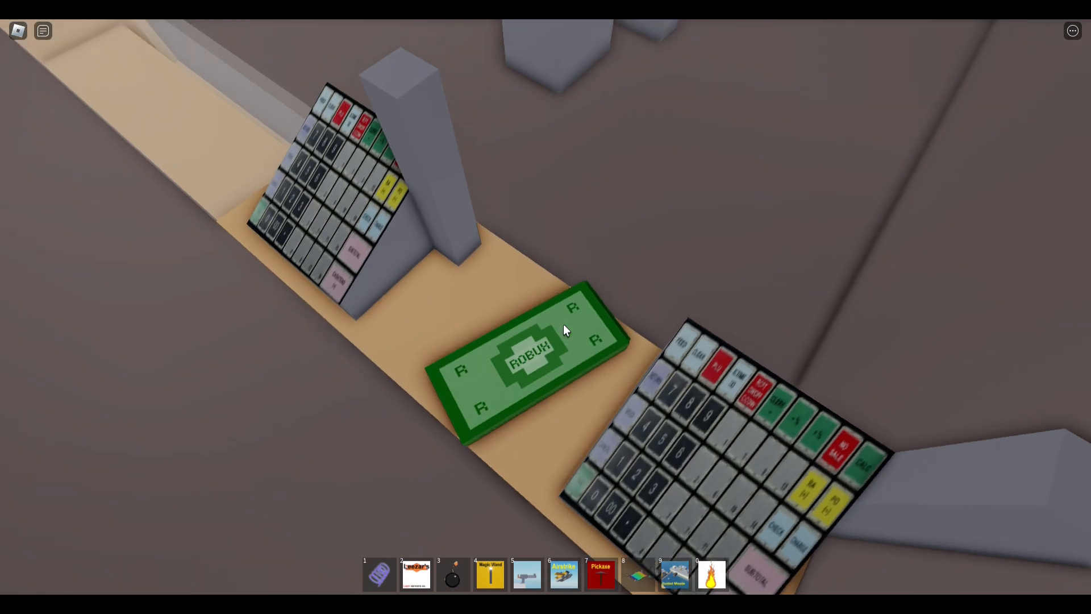
pyautogui.press('5')
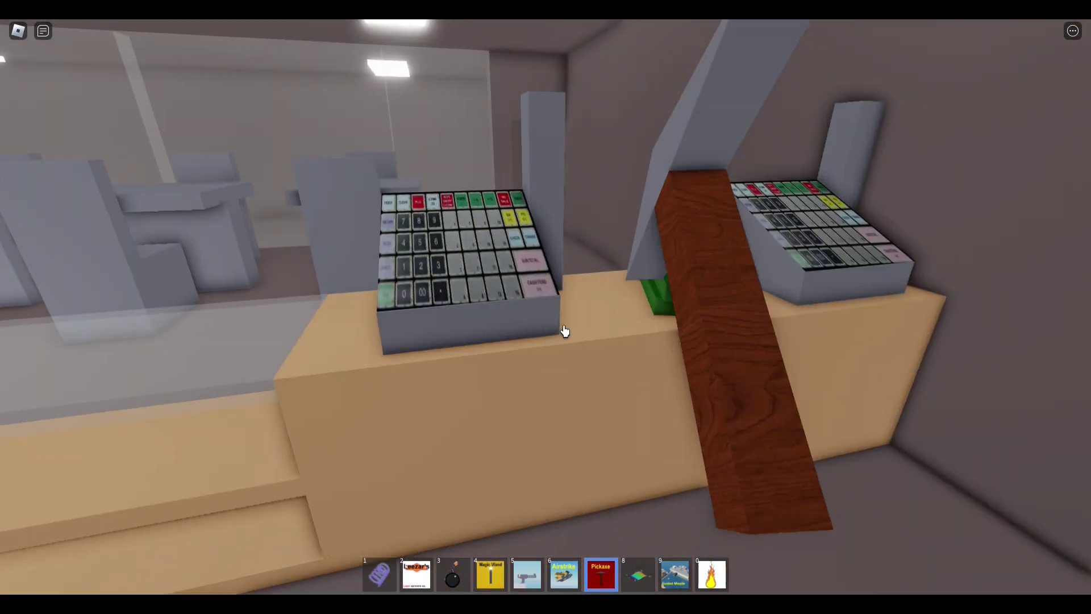
pyautogui.press('7')
pyautogui.click(565, 331)
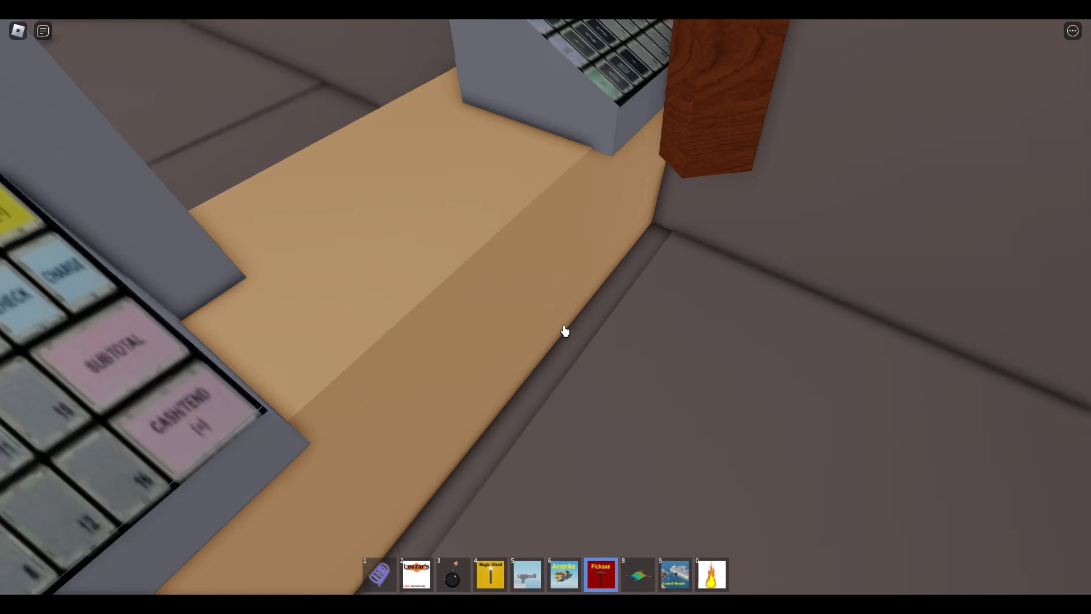
pyautogui.press('3')
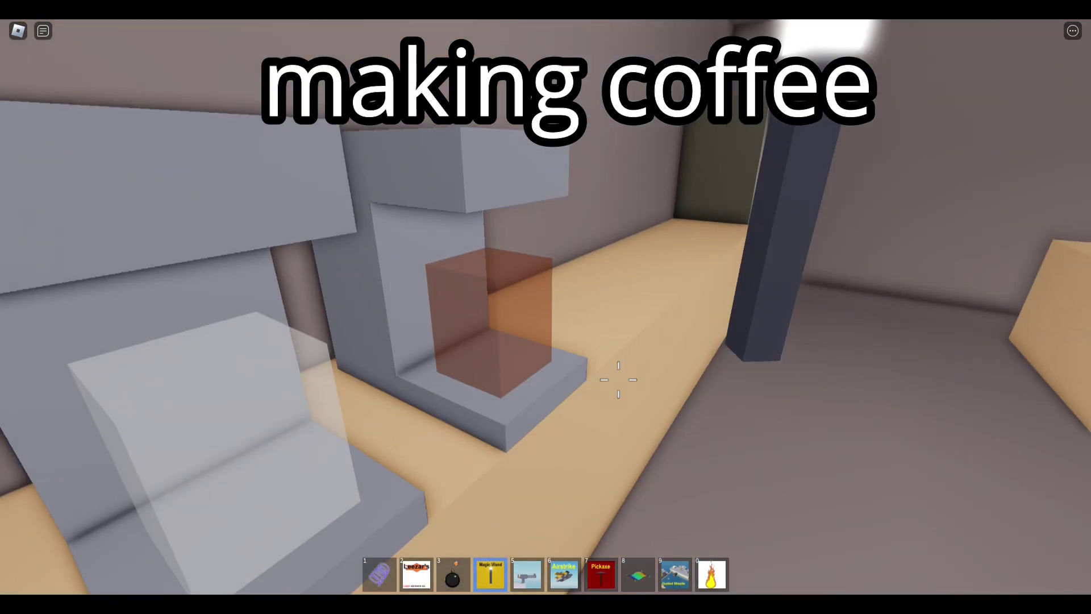
pyautogui.press('`')
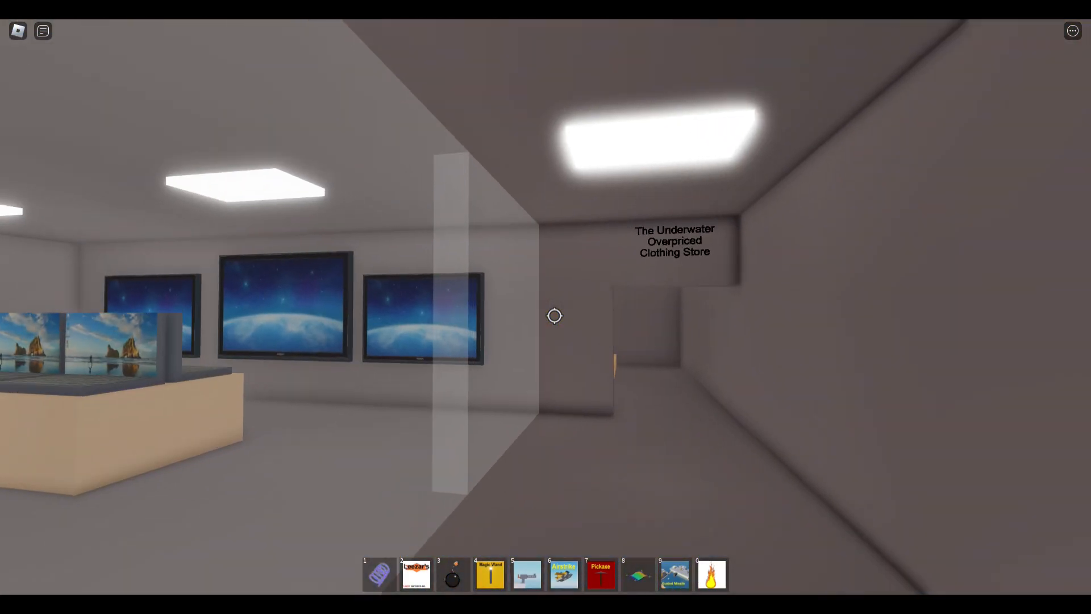
# Enter the clothing store, view its sign and souvenir posters, then continue to the purses display.
pyautogui.press('w')
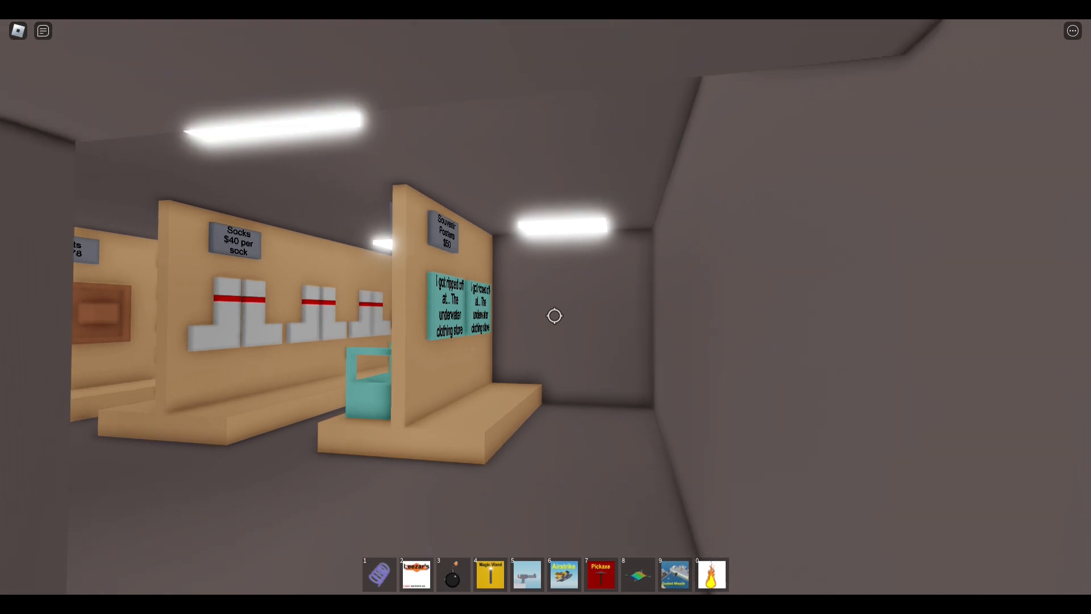
pyautogui.press('s')
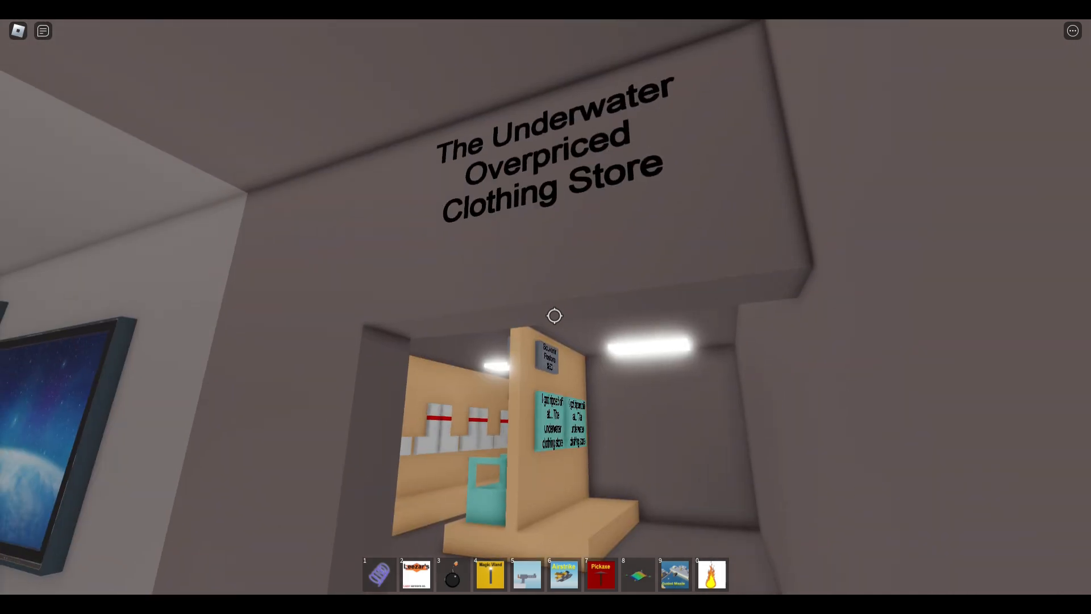
pyautogui.press('w')
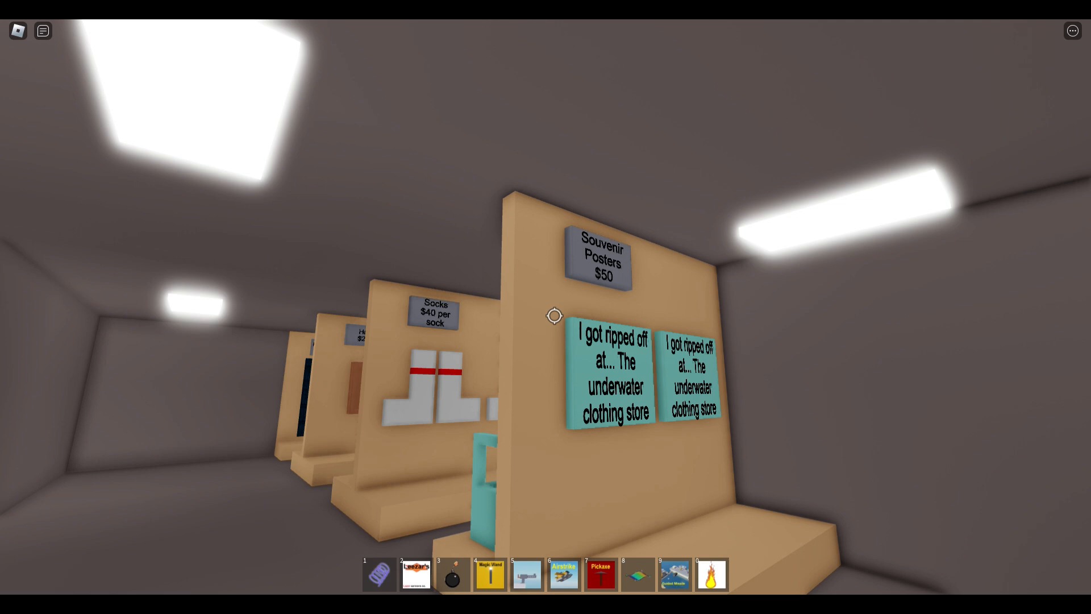
pyautogui.press('w')
pyautogui.press('a')
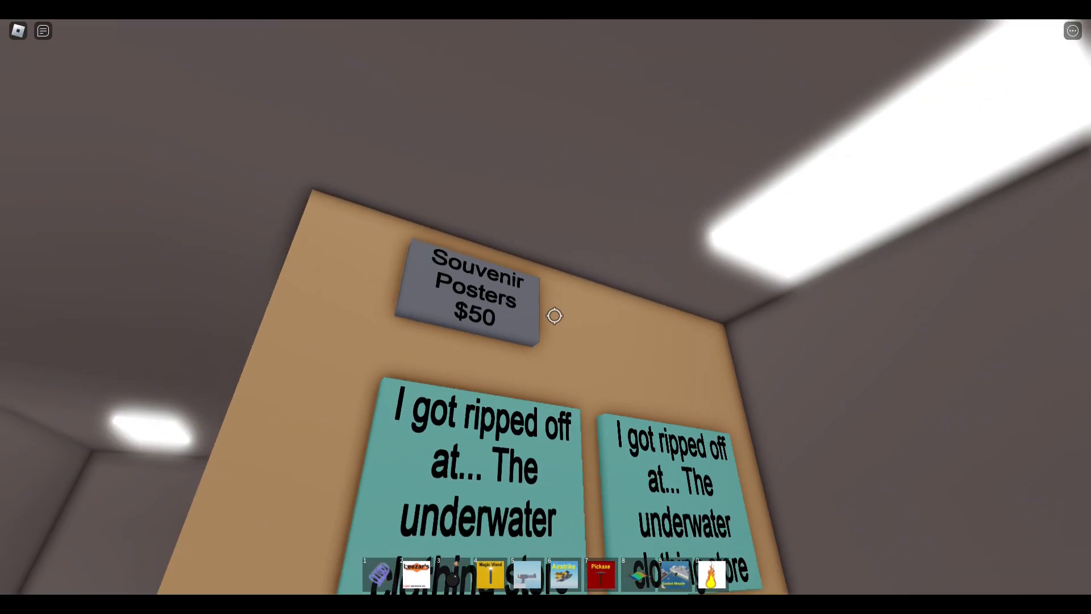
pyautogui.press('s')
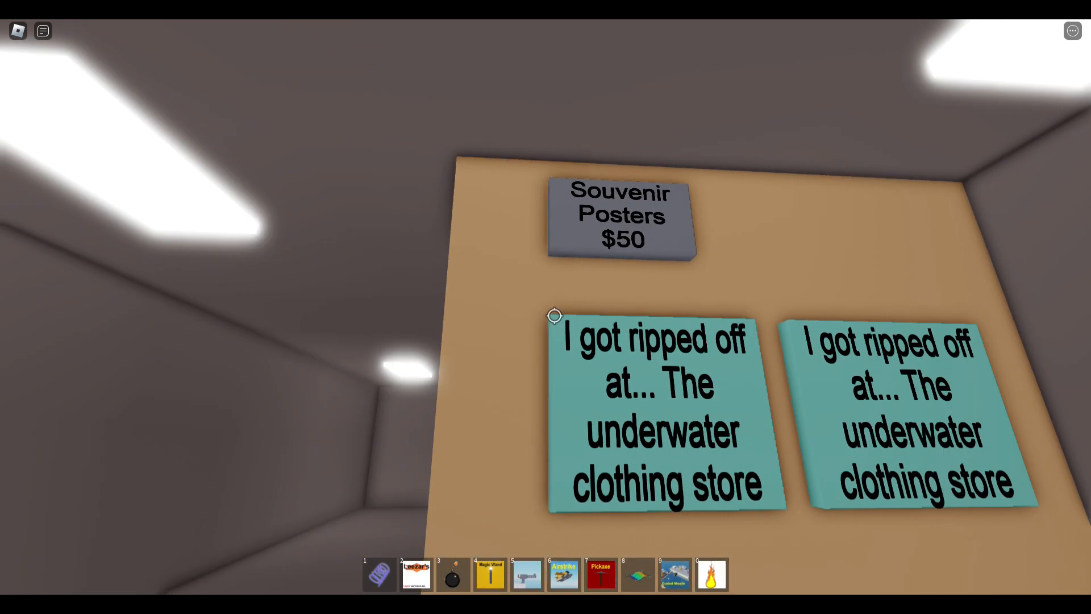
pyautogui.press('w')
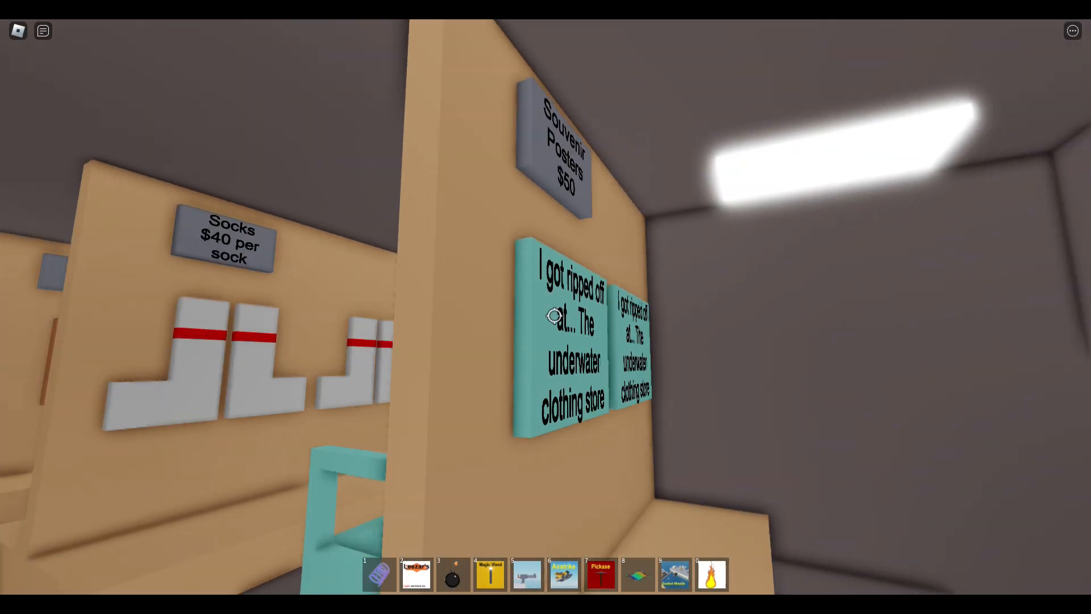
pyautogui.press('w')
pyautogui.press('w')
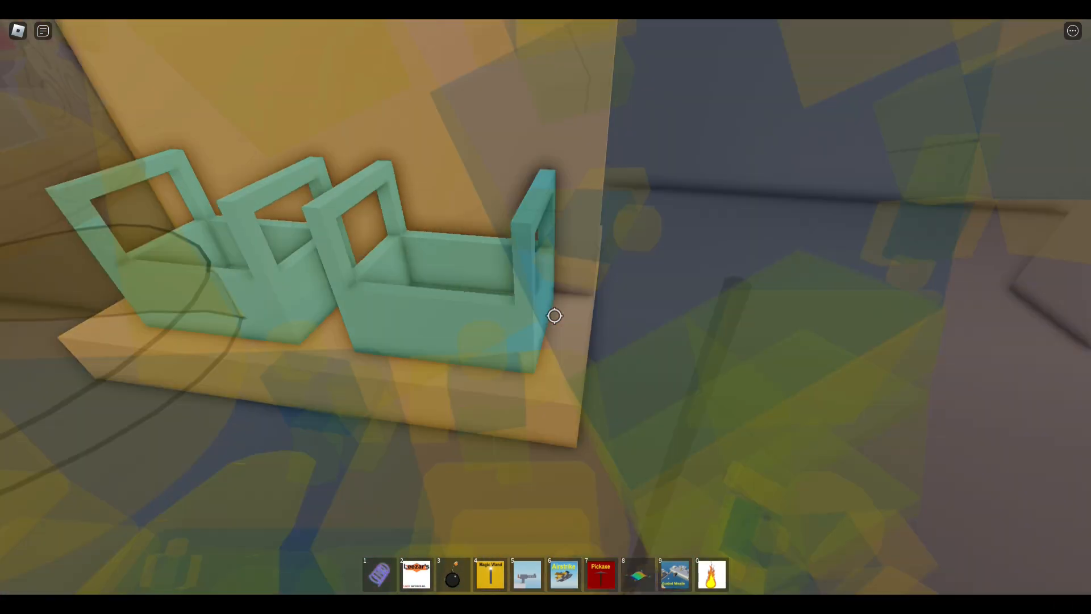
# Check the gear inventory, look over the Navy Pants and Navy Shirts walls, and spawn a noob crowd in the aisle.
pyautogui.press('`')
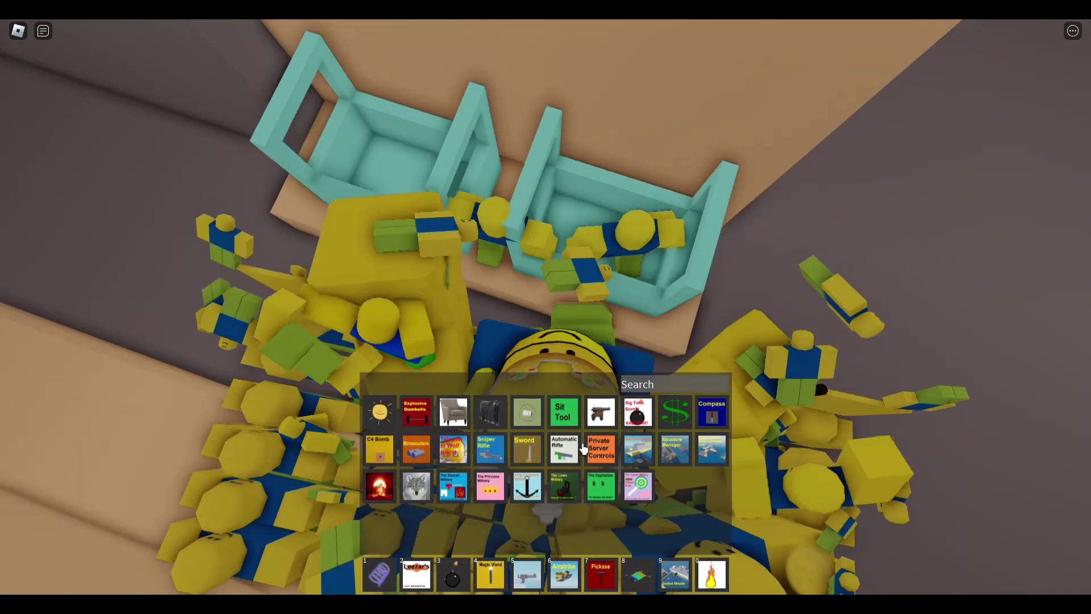
pyautogui.scroll(-3, 583, 449)
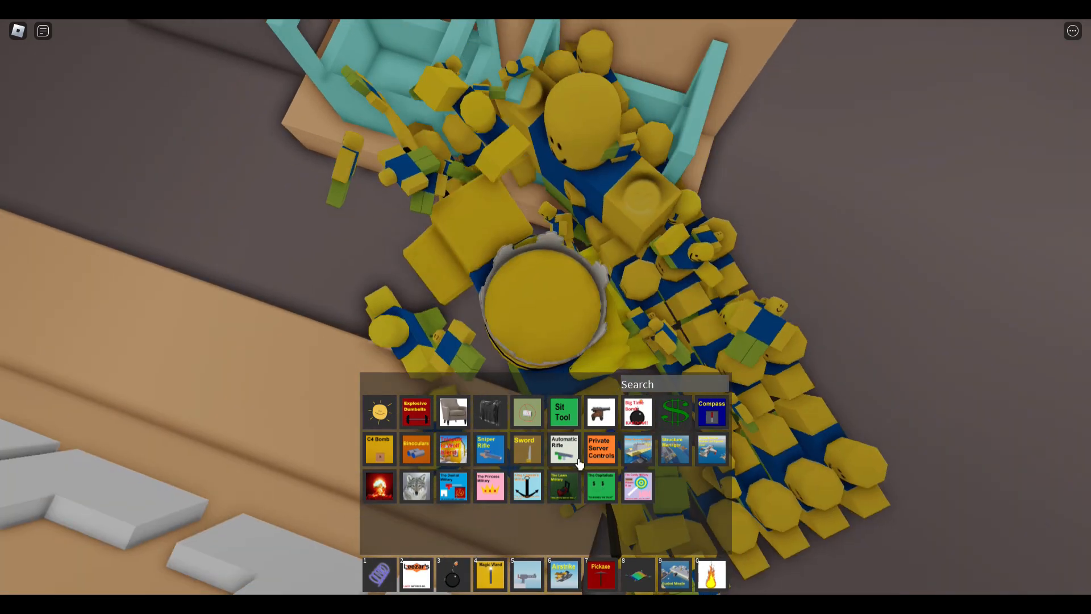
pyautogui.scroll(3, 706, 433)
pyautogui.press('`')
pyautogui.scroll(5, 555, 317)
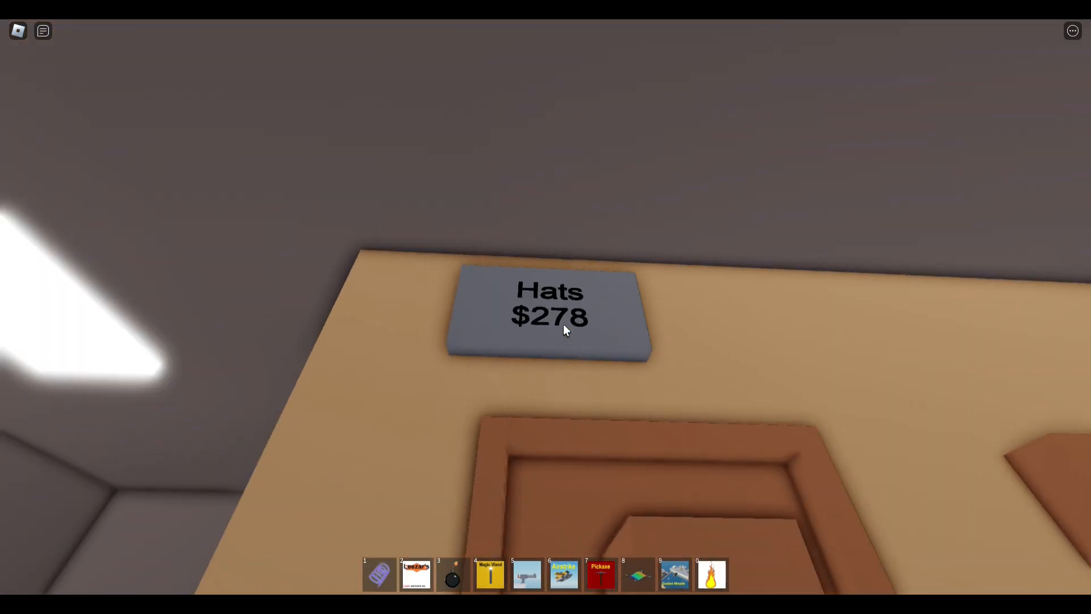
pyautogui.moveTo(565, 331); pyautogui.dragTo(564, 331)
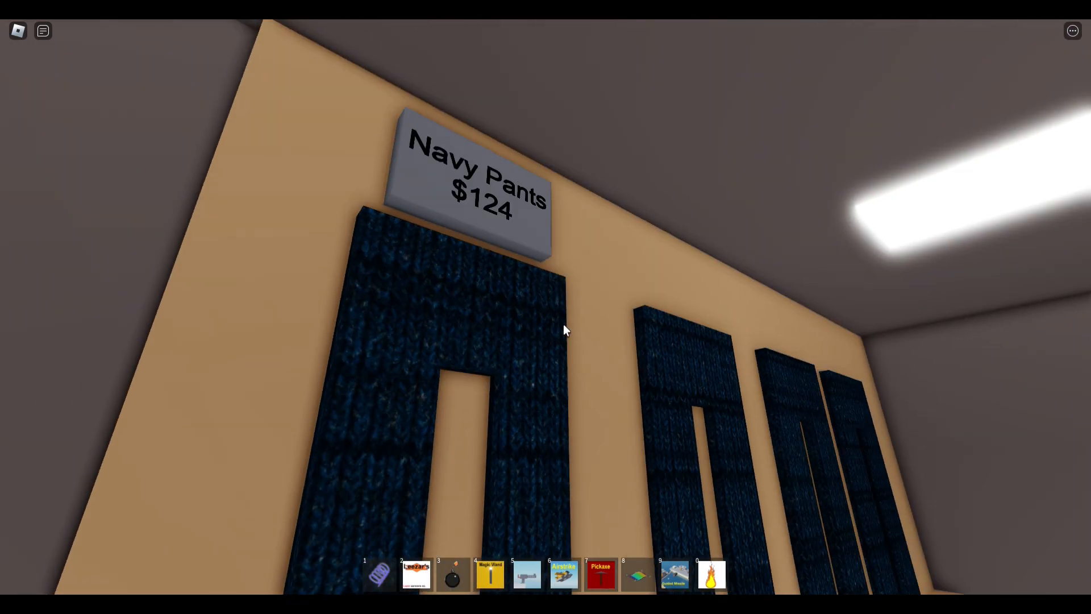
pyautogui.moveTo(565, 331); pyautogui.dragTo(564, 331)
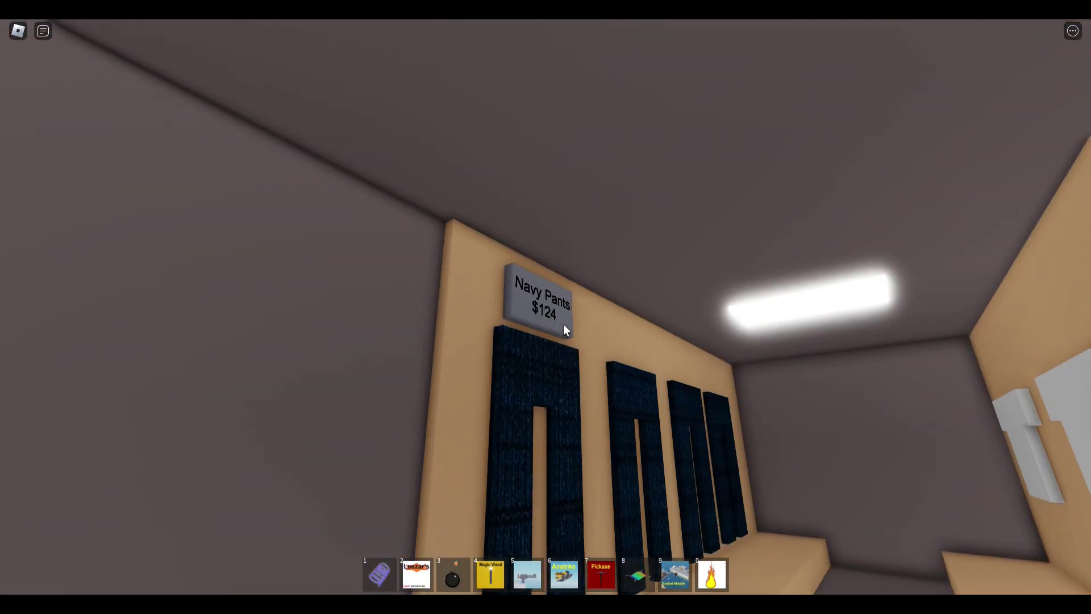
pyautogui.click(564, 330)
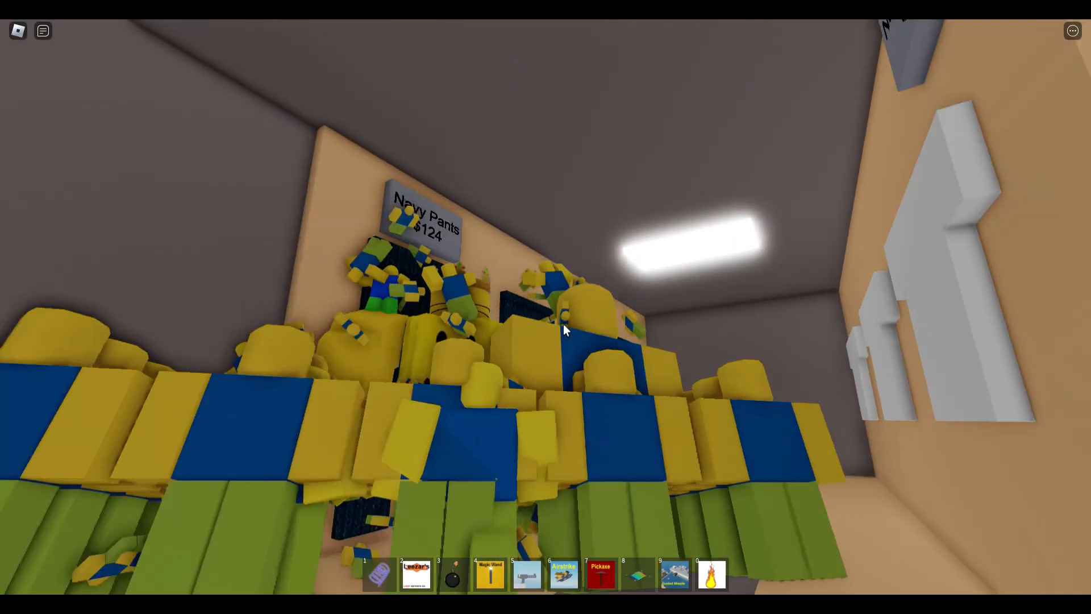
pyautogui.press('s')
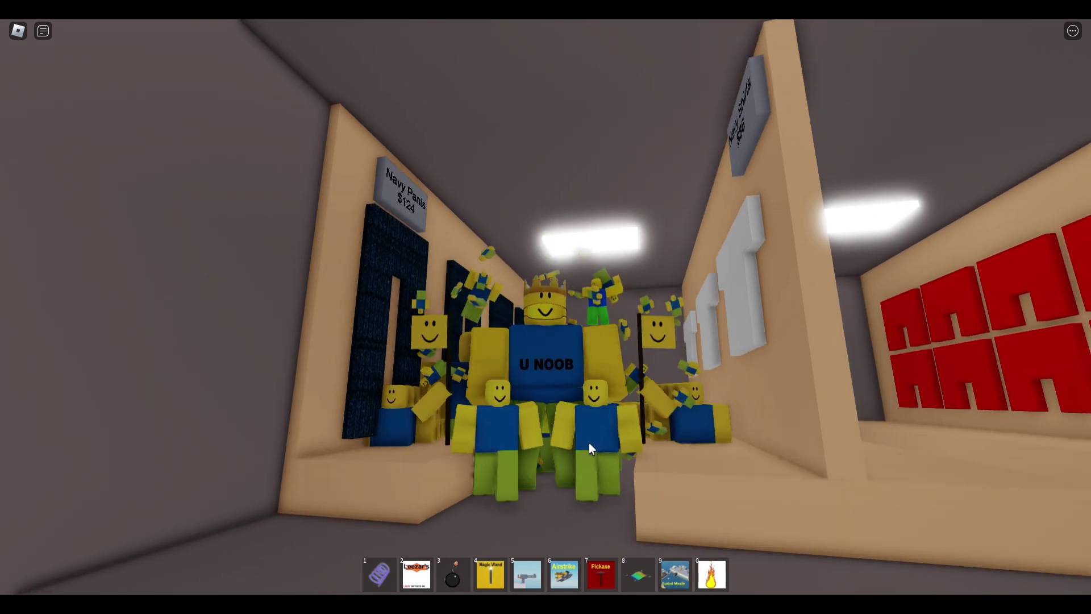
pyautogui.press('w')
pyautogui.moveTo(597, 442); pyautogui.dragTo(555, 317)
# Watch the noob crowd from afar, then noclip through the walls into a grey corridor.
pyautogui.press('s')
pyautogui.press('w')
pyautogui.press('s')
pyautogui.press('w')
pyautogui.press('w')
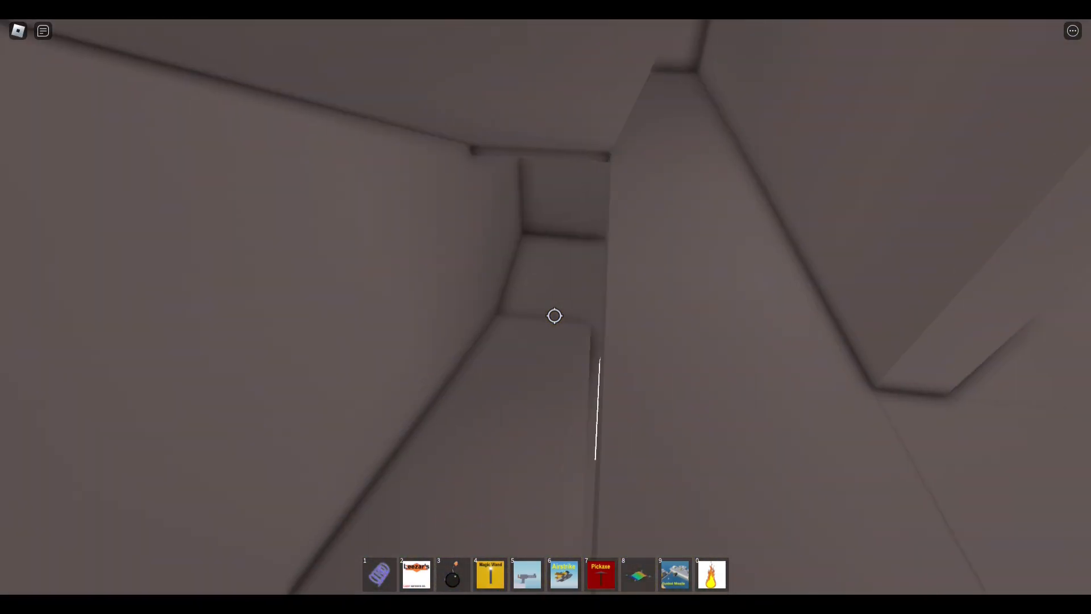
# Walk into the Torpedo Room and circle the torpedo tube and guided-torpedo seat.
pyautogui.press('w')
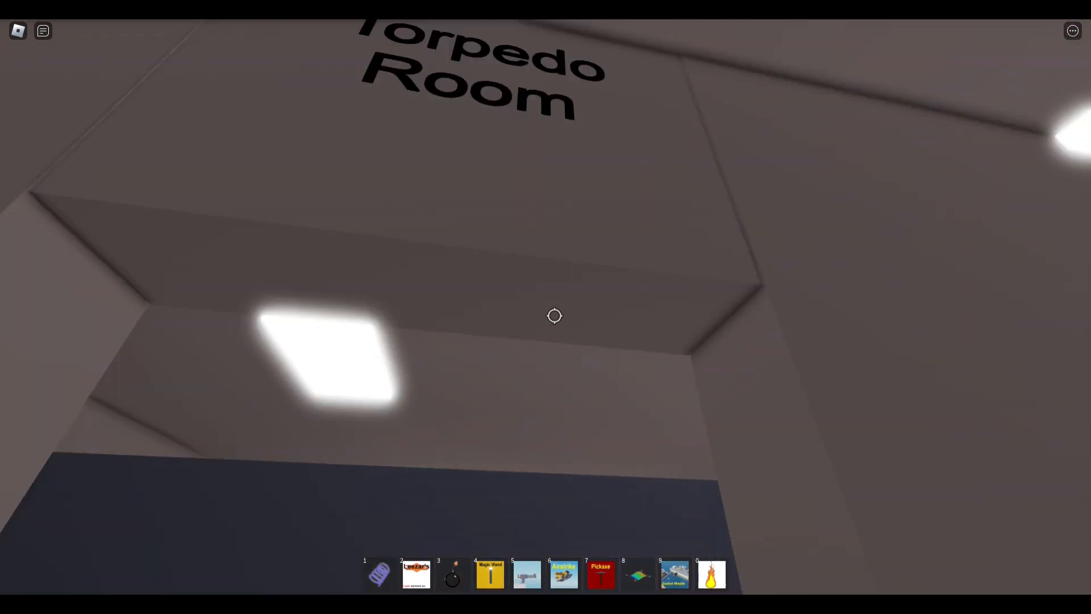
pyautogui.press('w')
pyautogui.press('w')
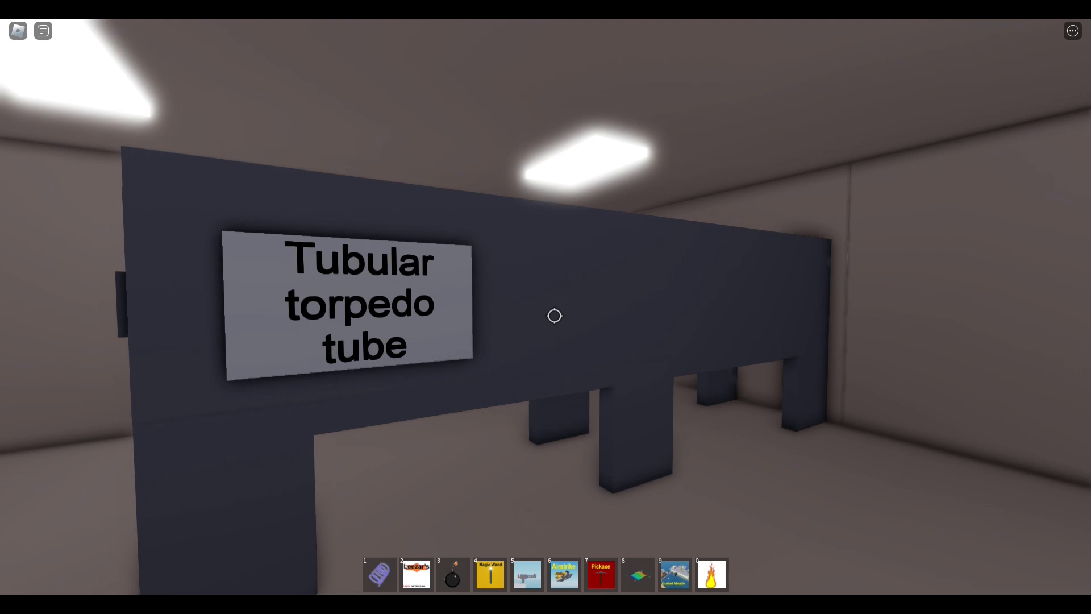
pyautogui.press('w')
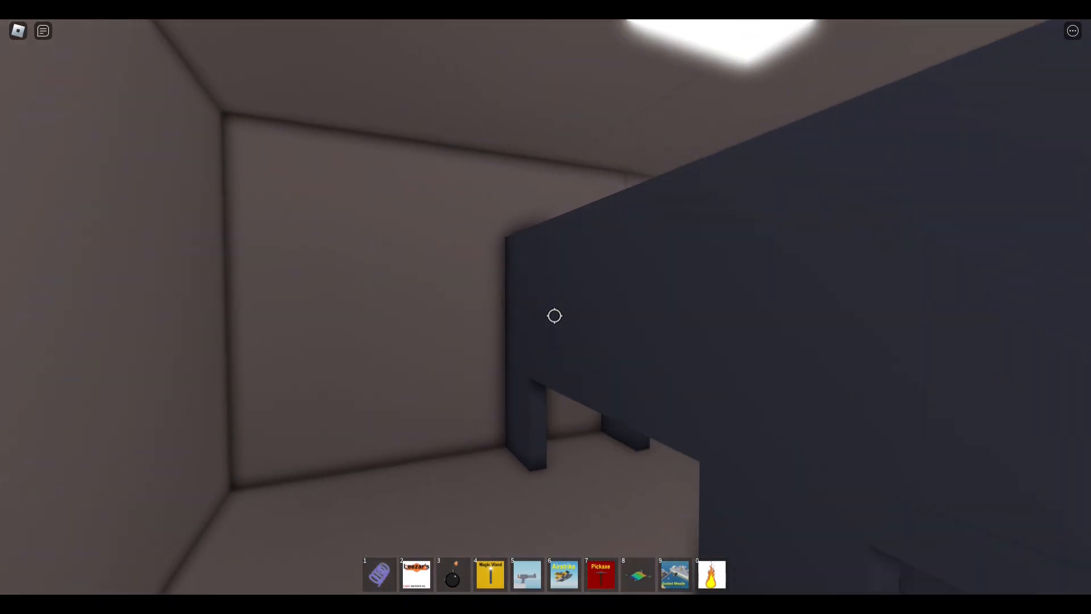
pyautogui.press('w')
pyautogui.press('w')
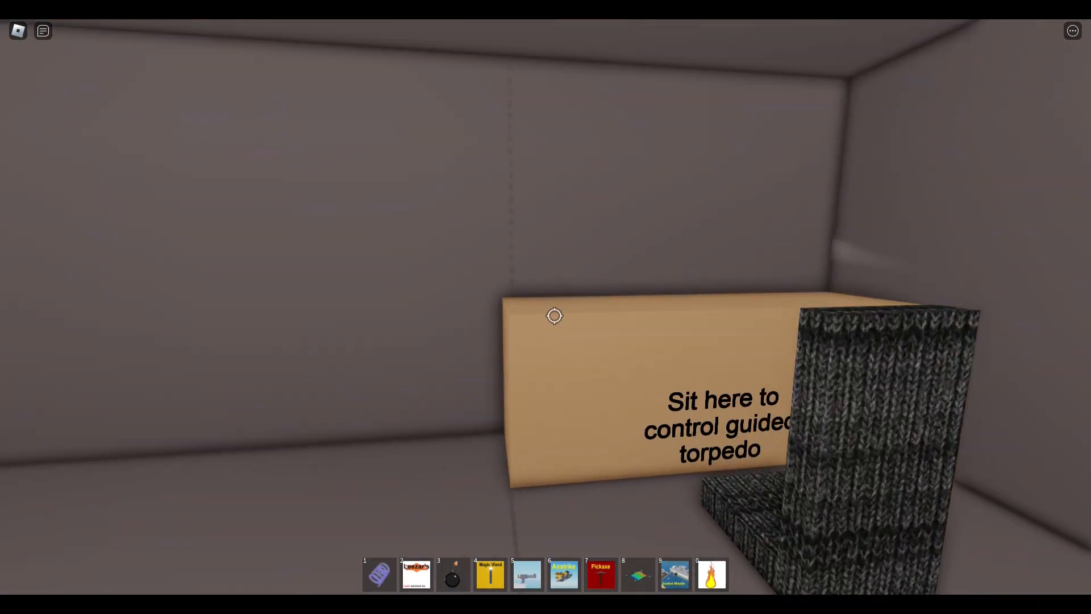
pyautogui.scroll(-4, 618, 379)
pyautogui.scroll(-4, 618, 380)
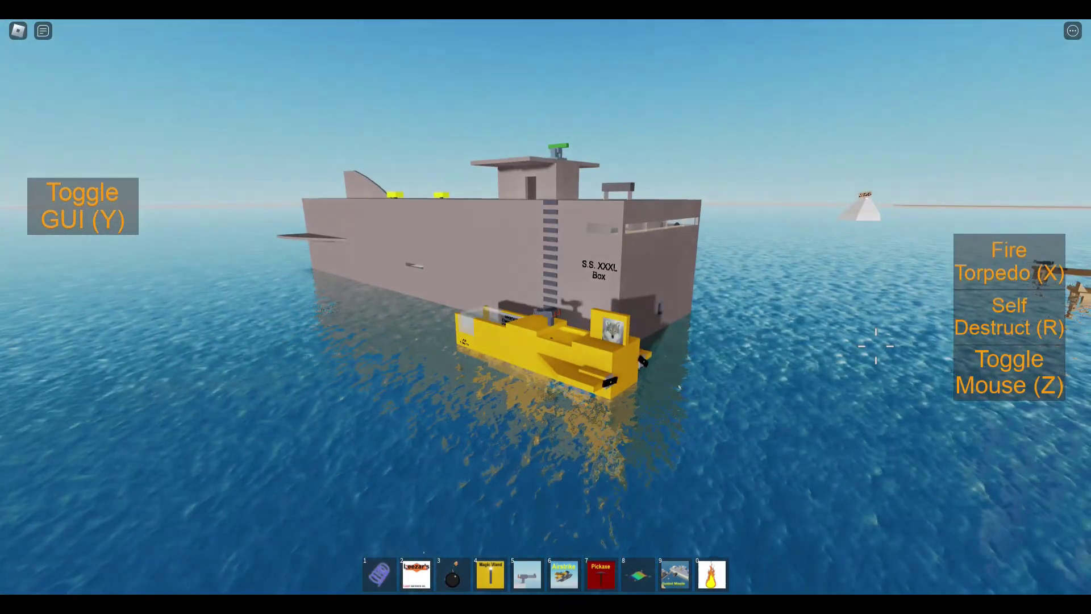
# Orbit the camera to view the ship from behind on the open water.
pyautogui.moveTo(875, 346); pyautogui.dragTo(897, 367)
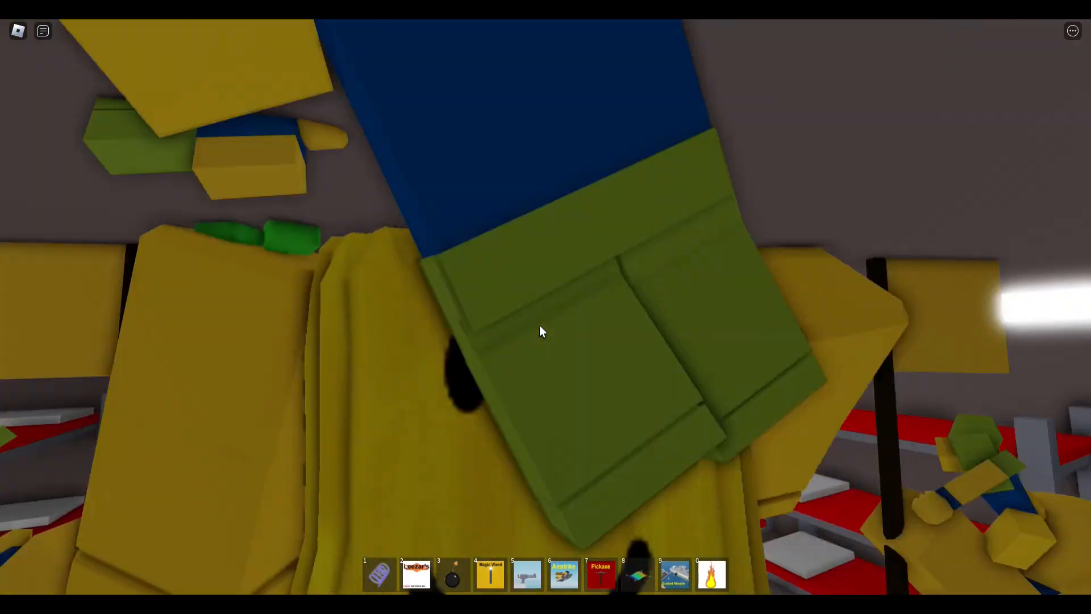
# Open the full gear inventory before heading to the bridge lighting controls.
pyautogui.press('`')
pyautogui.press('`')
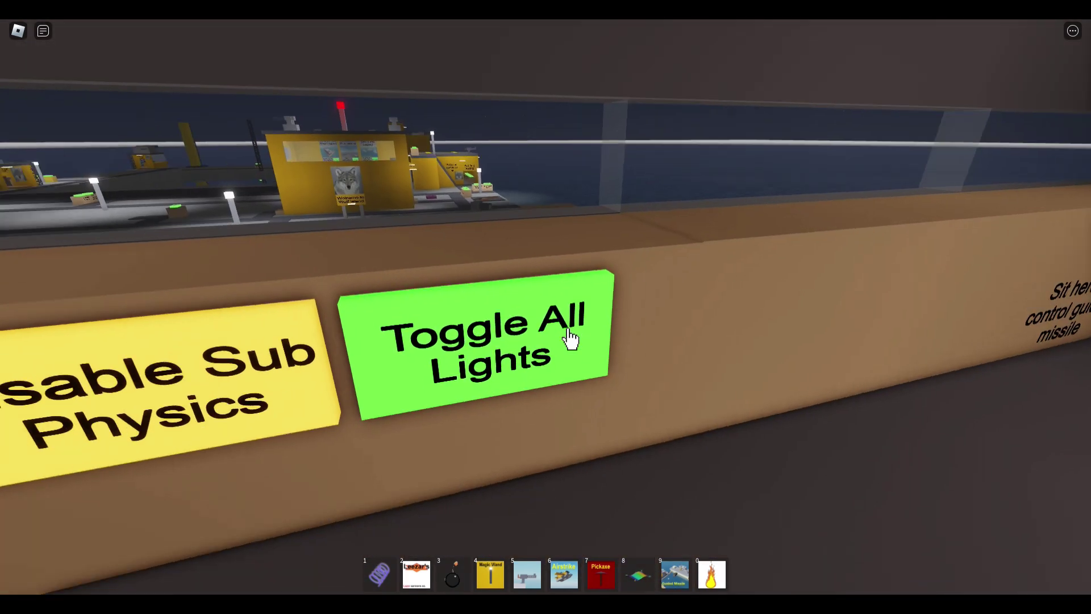
# Use the Toggle All Lights sign to switch the submarine's lights off and back on.
pyautogui.click(569, 337)
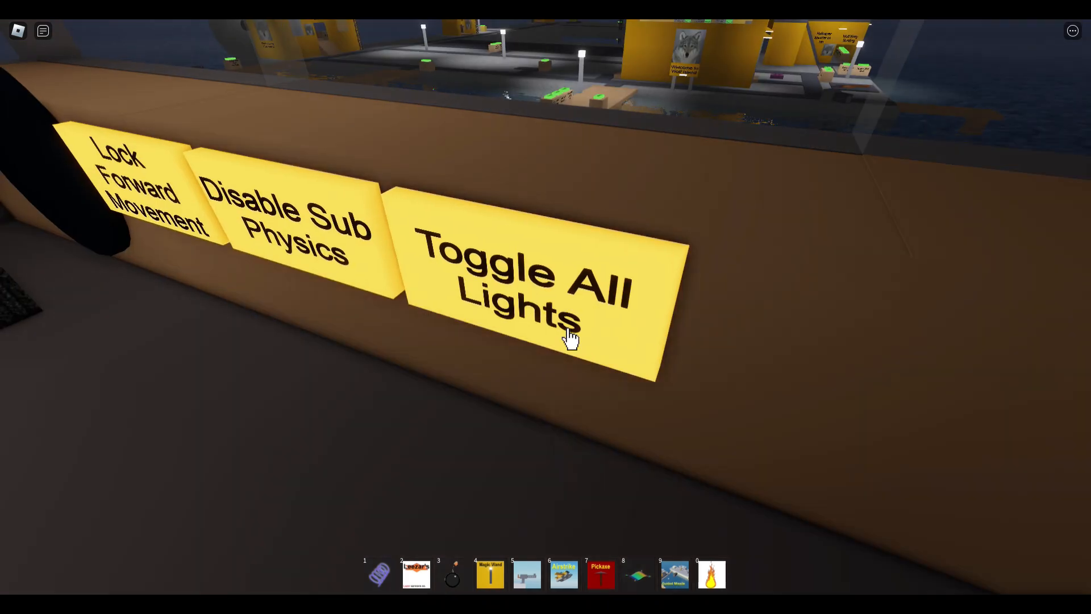
pyautogui.click(566, 329)
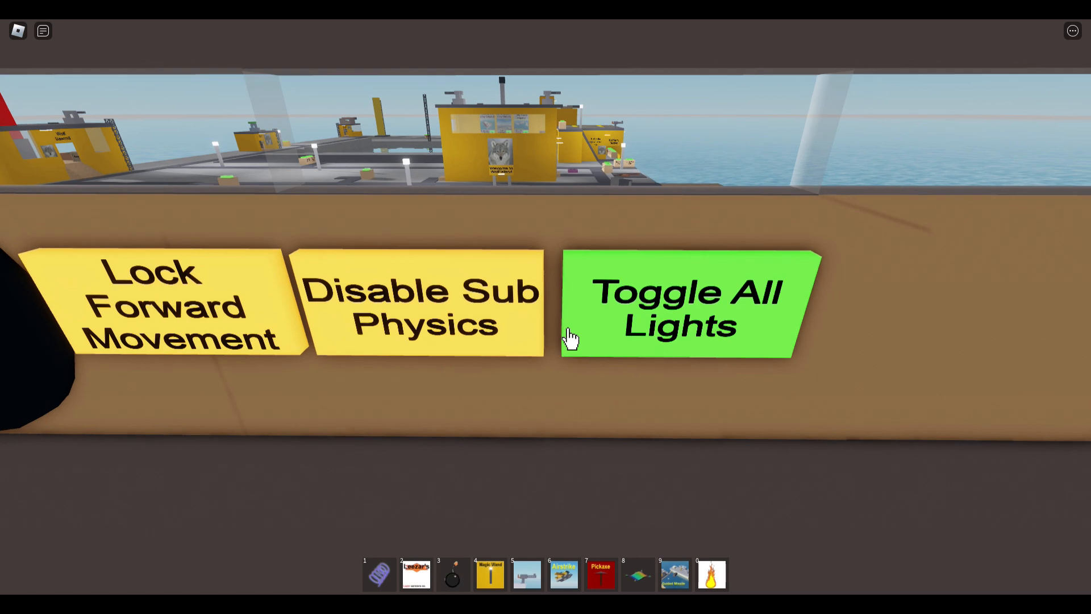
pyautogui.click(570, 336)
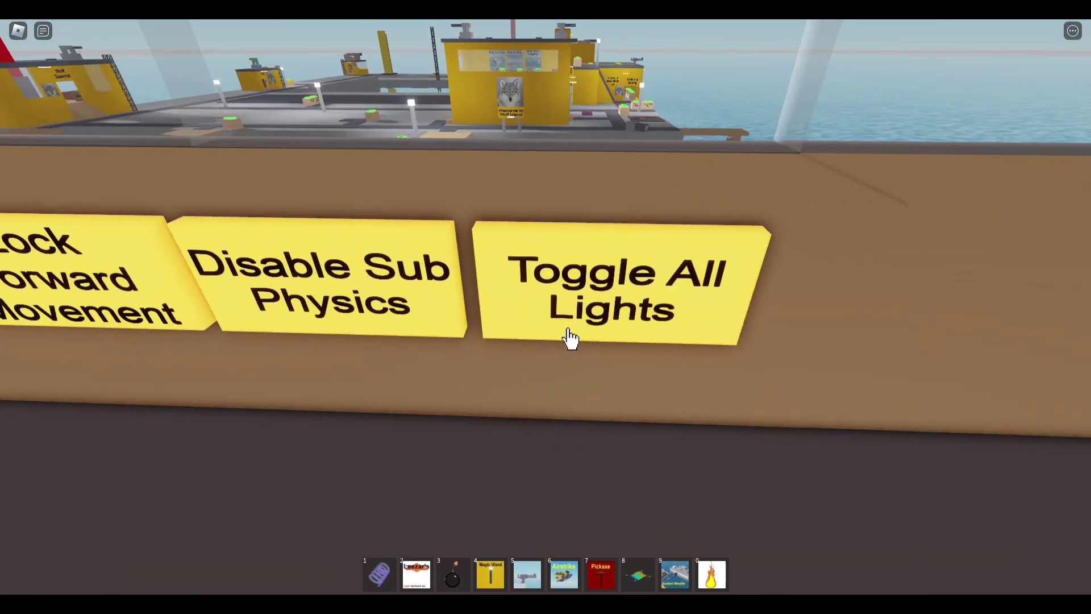
pyautogui.click(564, 331)
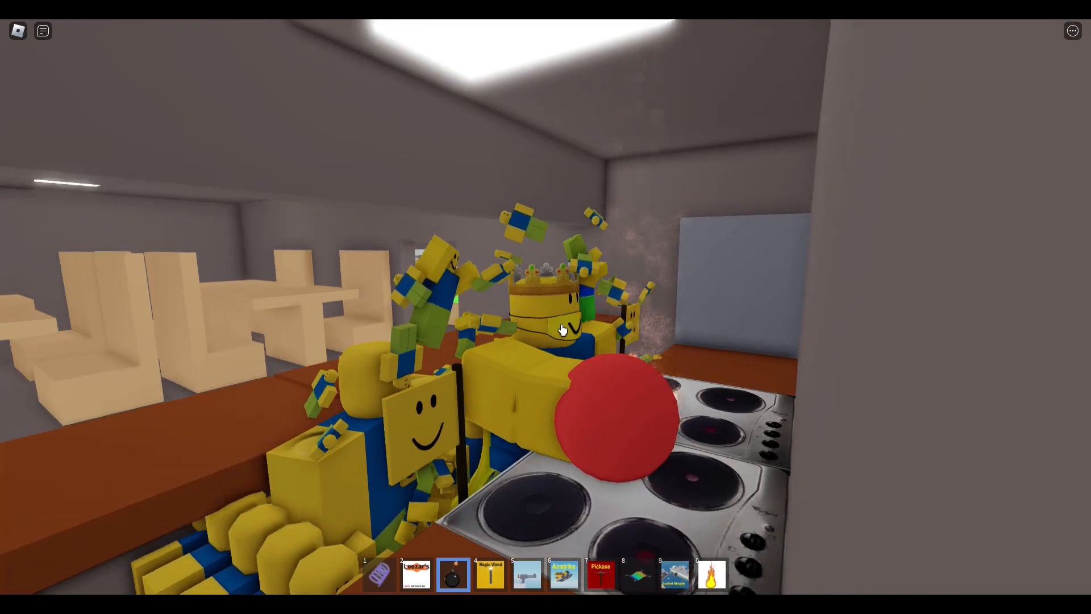
# Equip the fire tool from the backpack and launch fireballs to ignite the kitchen stove.
pyautogui.press('`')
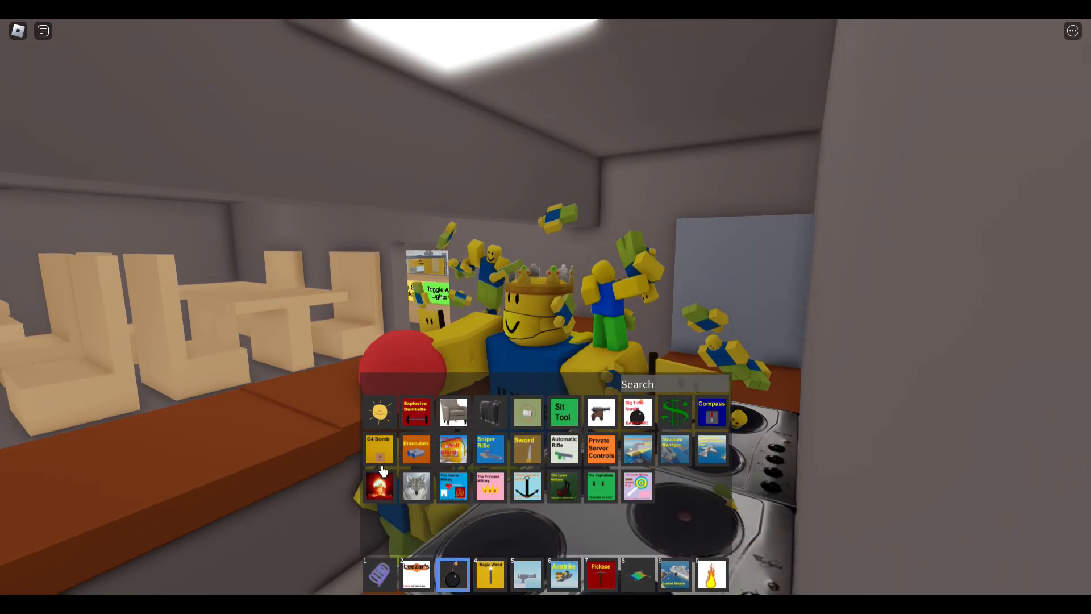
pyautogui.press('y')
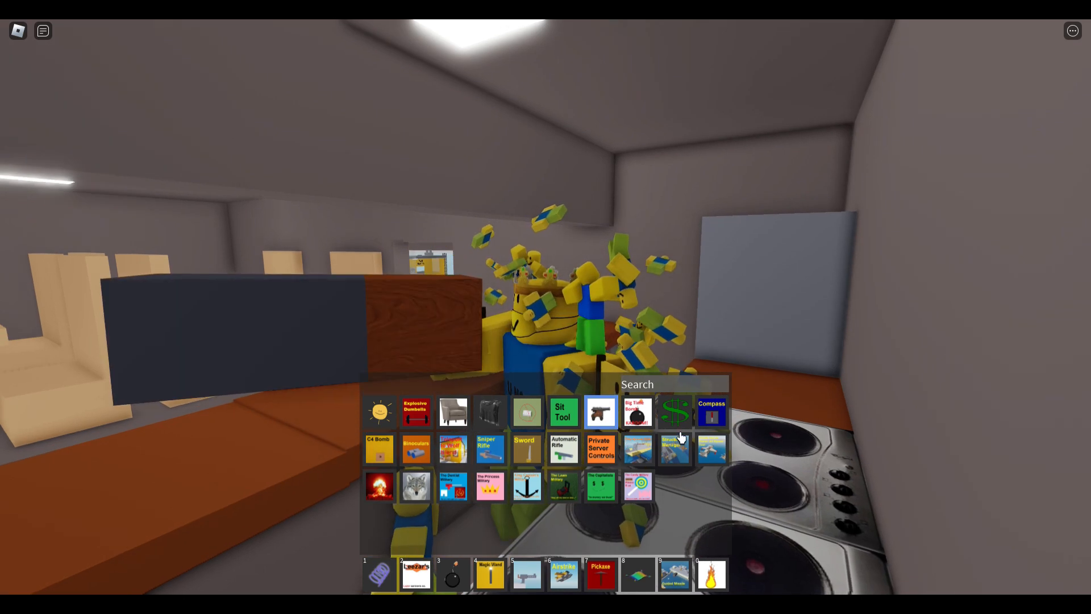
pyautogui.press('`')
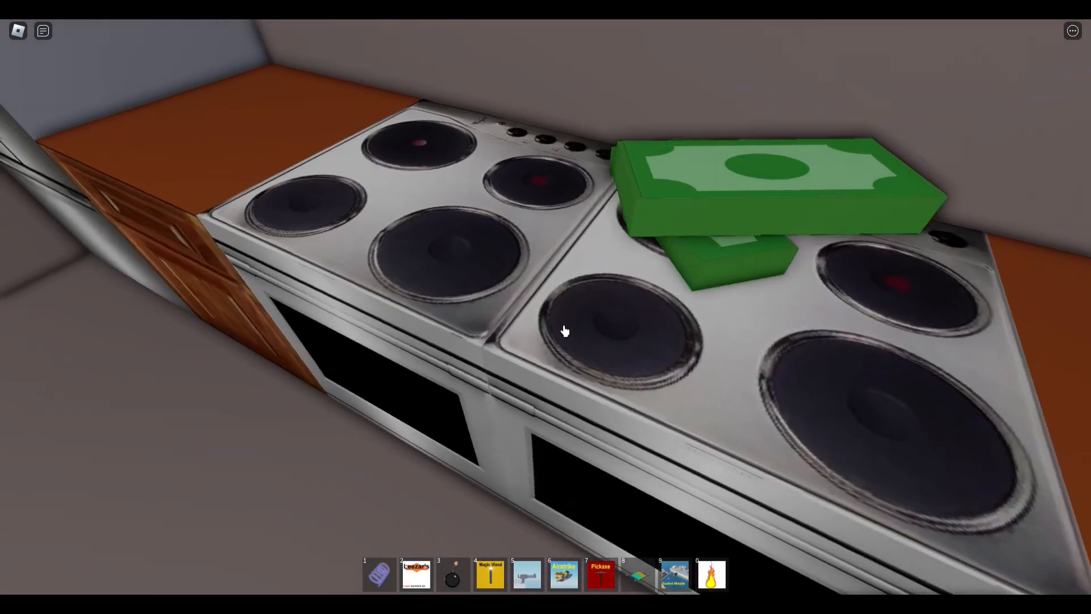
pyautogui.press('0')
pyautogui.press('f')
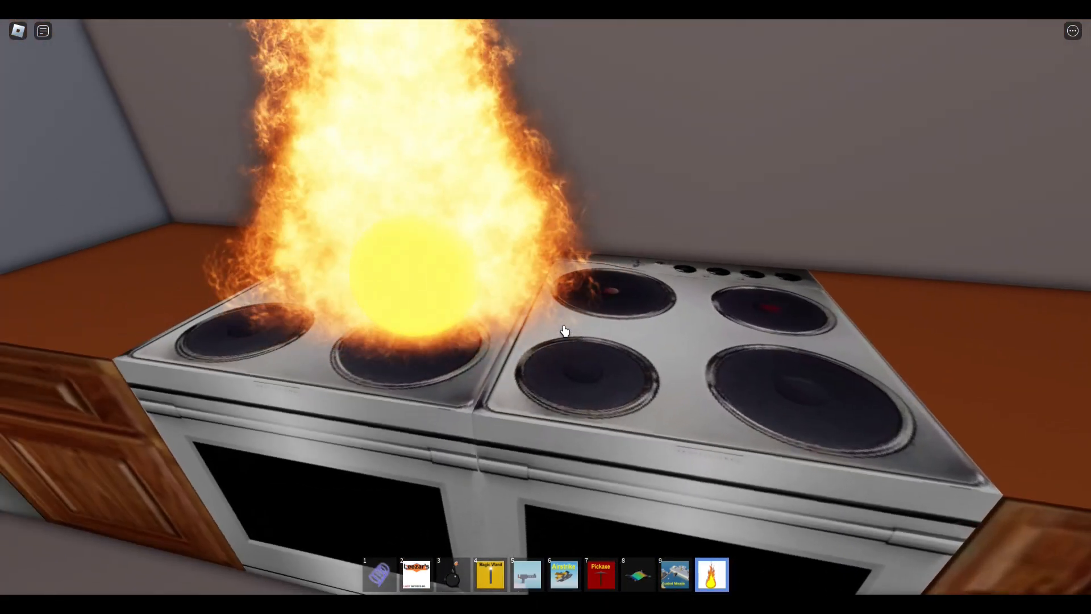
pyautogui.press('0')
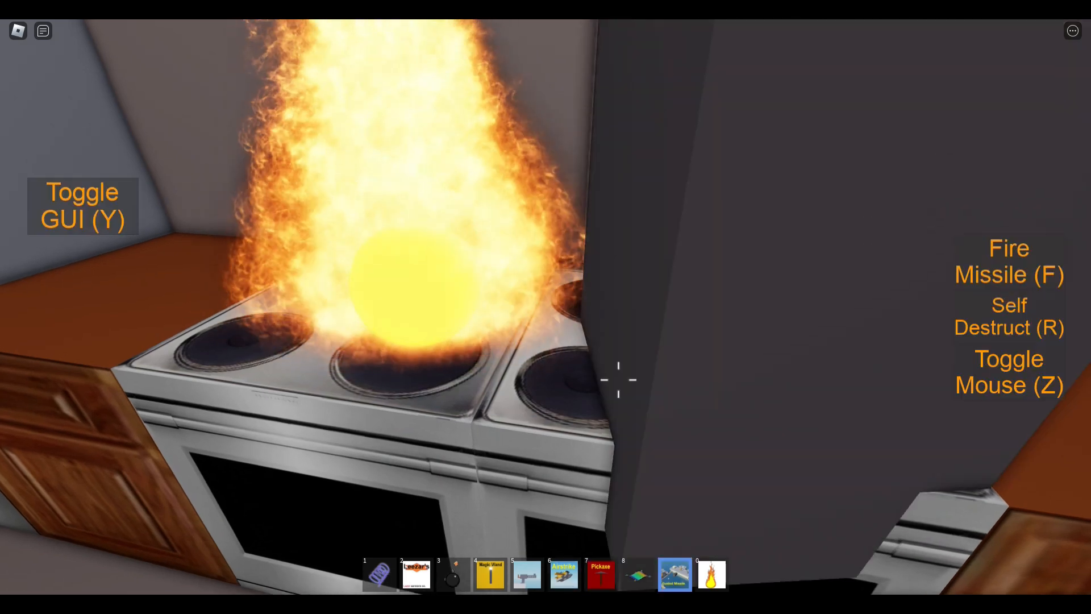
pyautogui.press('f')
pyautogui.press('0')
# Equip the bomb, place it on the kitchen counter and look down over the burning stove.
pyautogui.press('`')
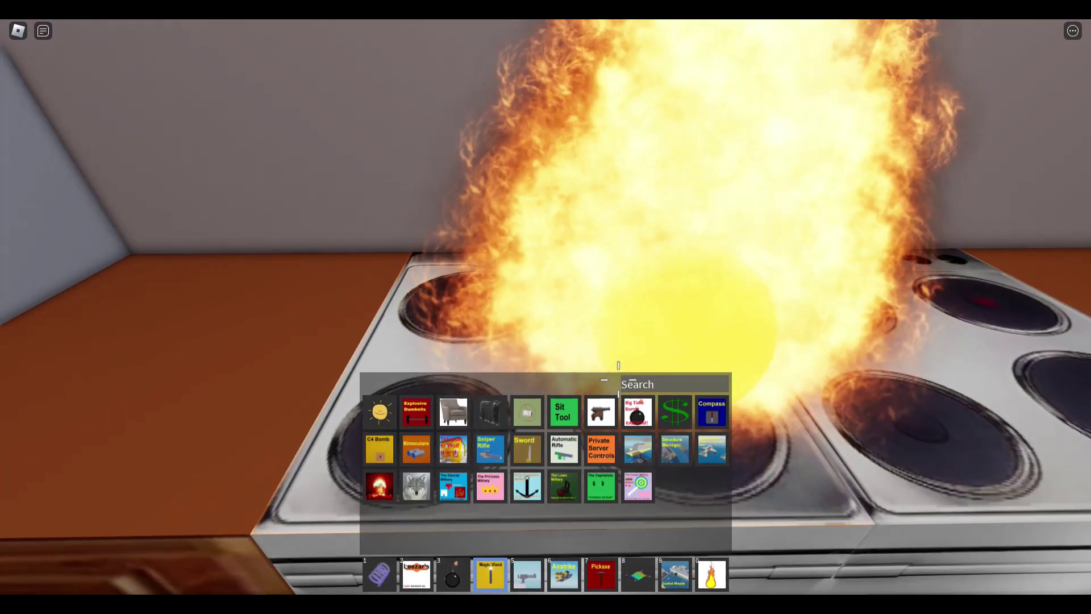
pyautogui.press('3')
pyautogui.click(563, 328)
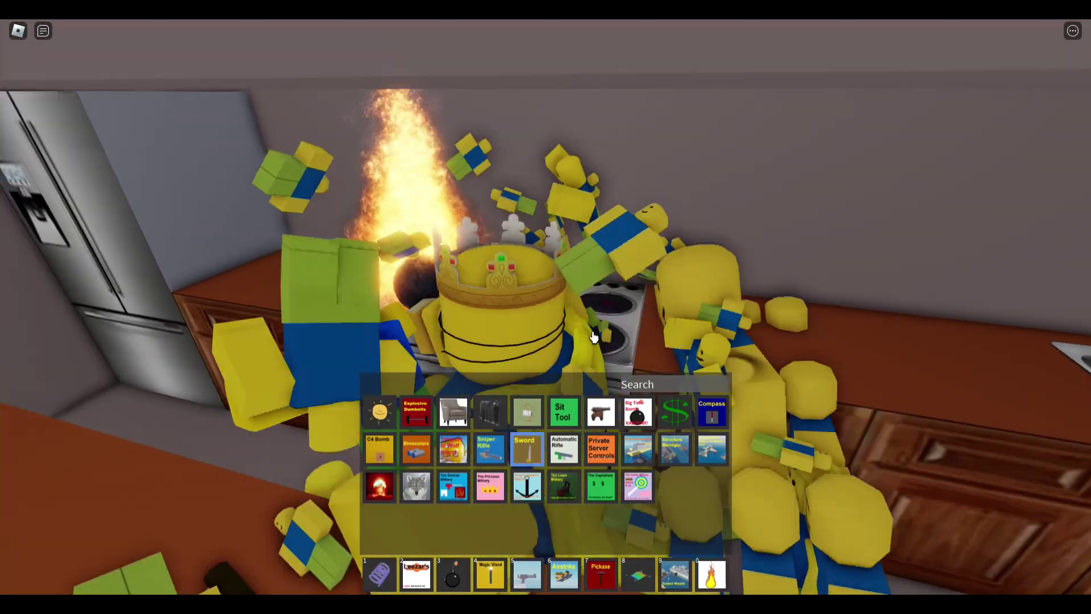
pyautogui.moveTo(593, 336); pyautogui.dragTo(565, 330)
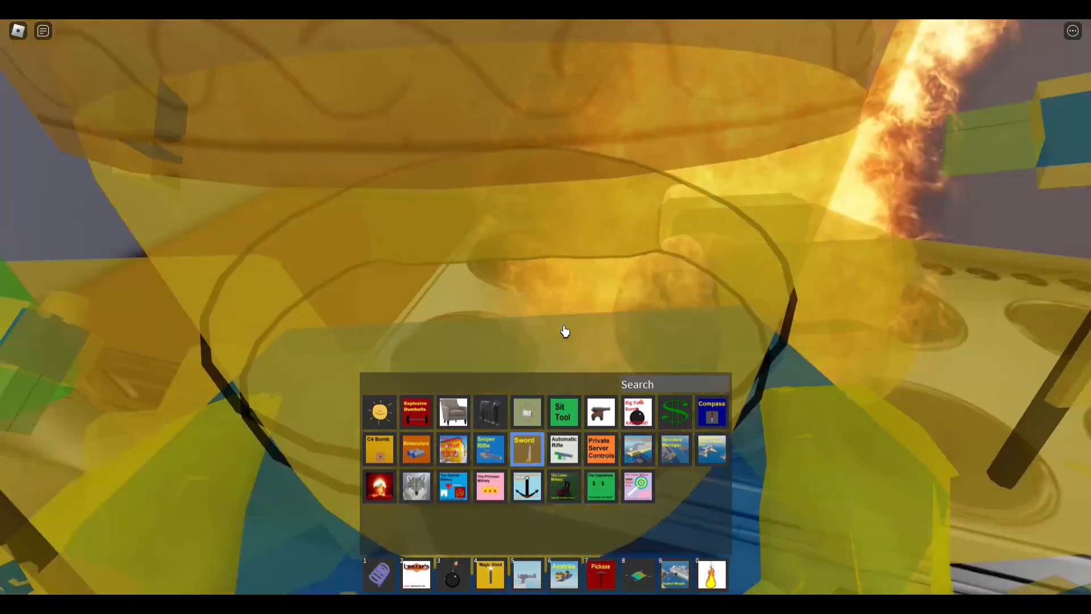
pyautogui.press('`')
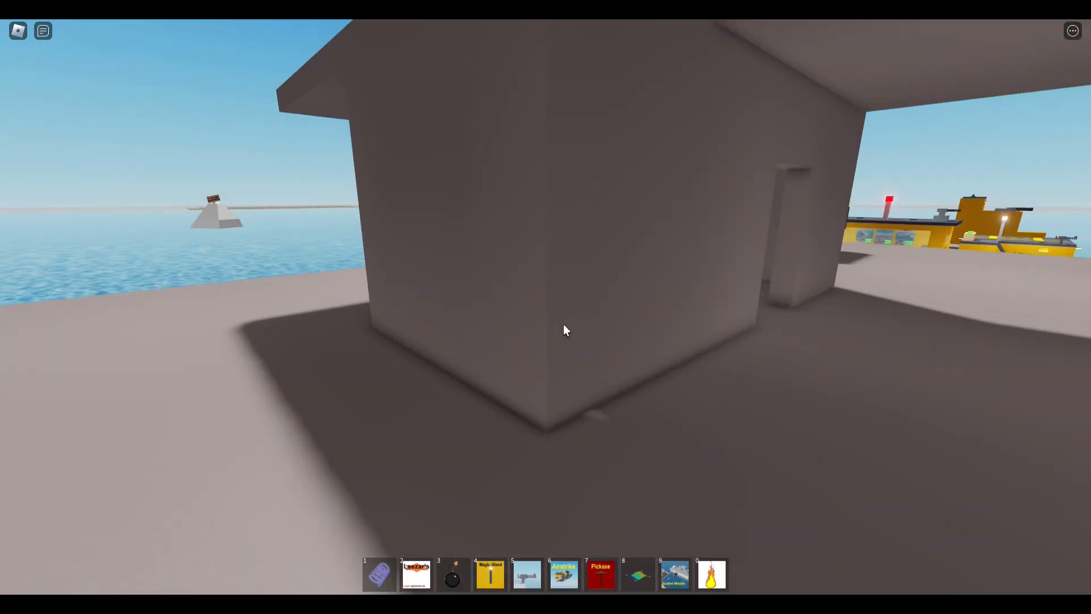
# Walk back through the burning corridor, kitchen and dining area toward the bridge.
pyautogui.press('w')
pyautogui.press('w')
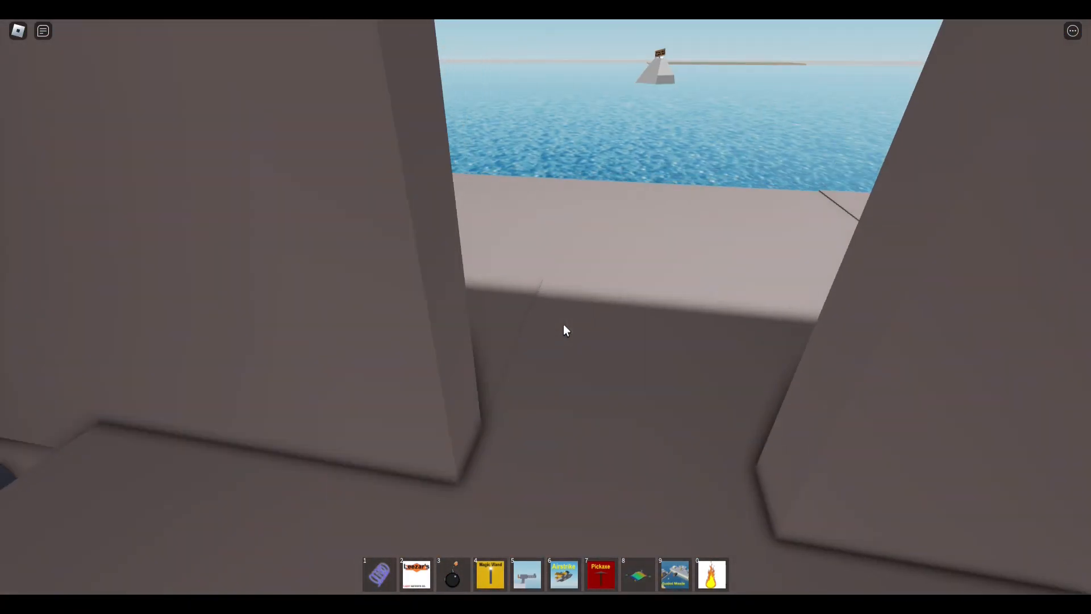
pyautogui.press('w')
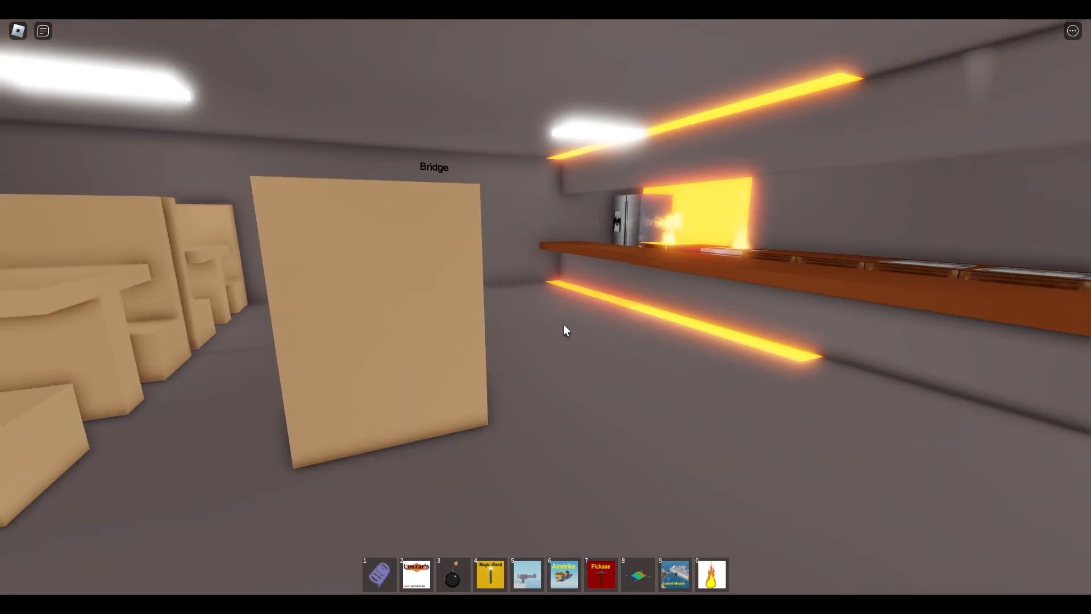
pyautogui.press('w')
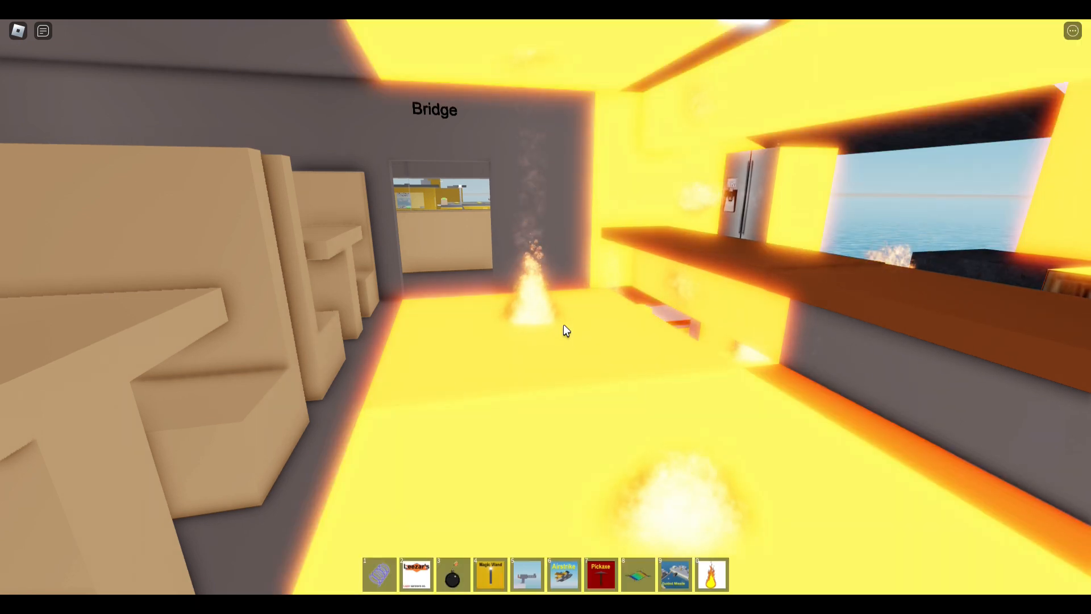
pyautogui.press('w')
pyautogui.press('w')
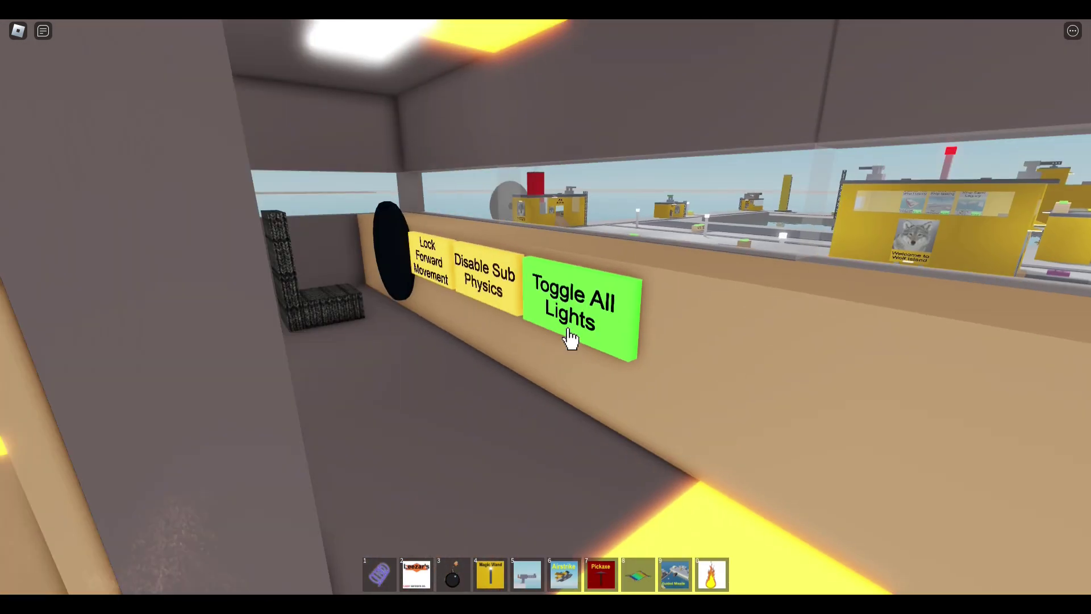
# Sit in the bridge control seat, then get back up.
pyautogui.click(570, 337)
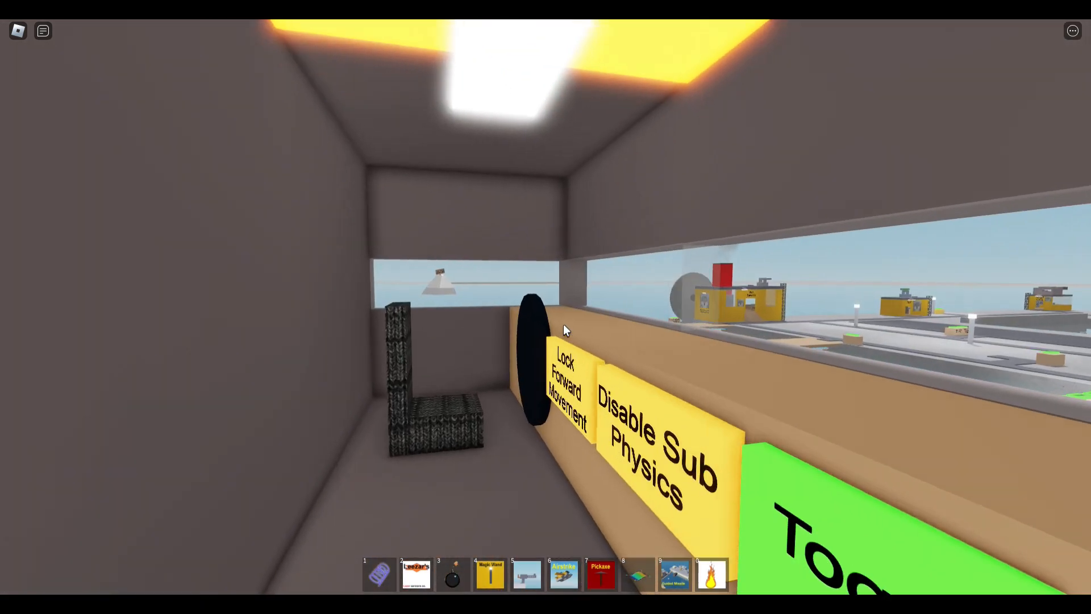
pyautogui.press('f')
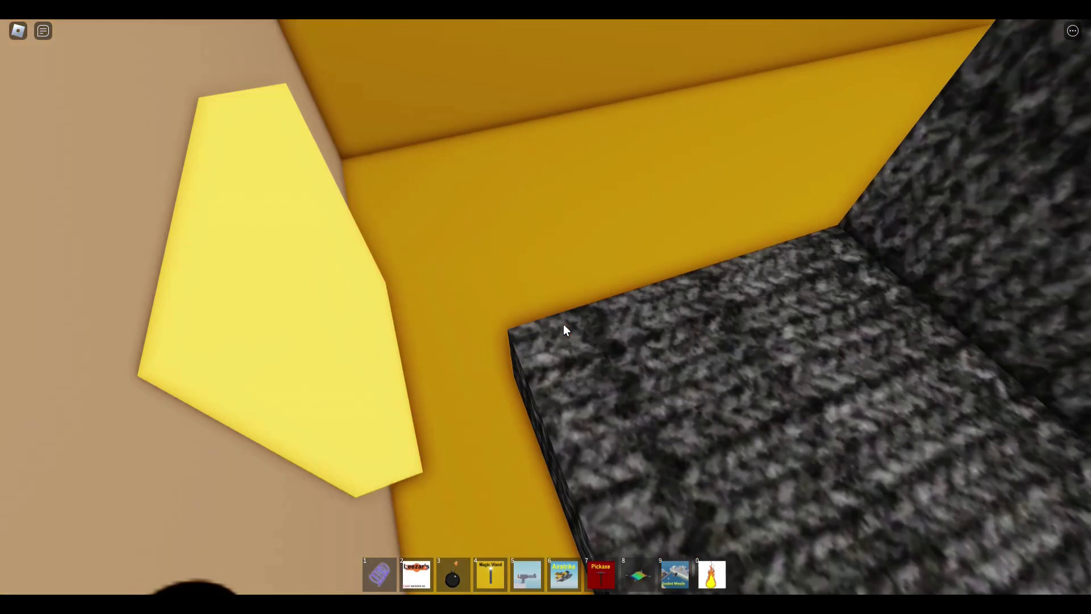
# Take control of the yellow submarine and drive it forward from under the ship.
pyautogui.click(564, 324)
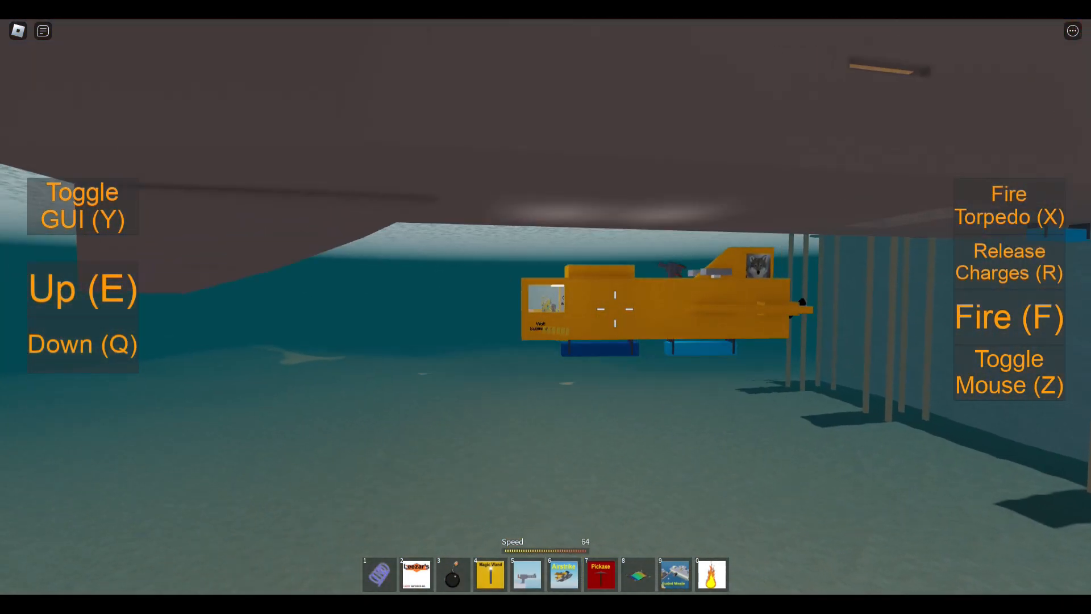
pyautogui.press('e')
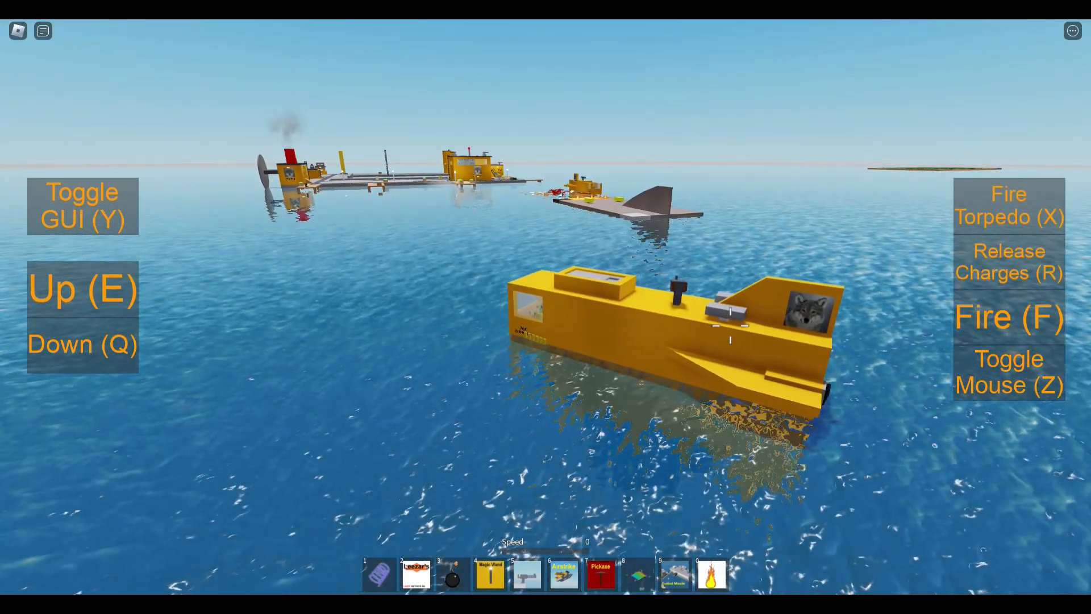
pyautogui.moveTo(546, 255); pyautogui.dragTo(545, 383)
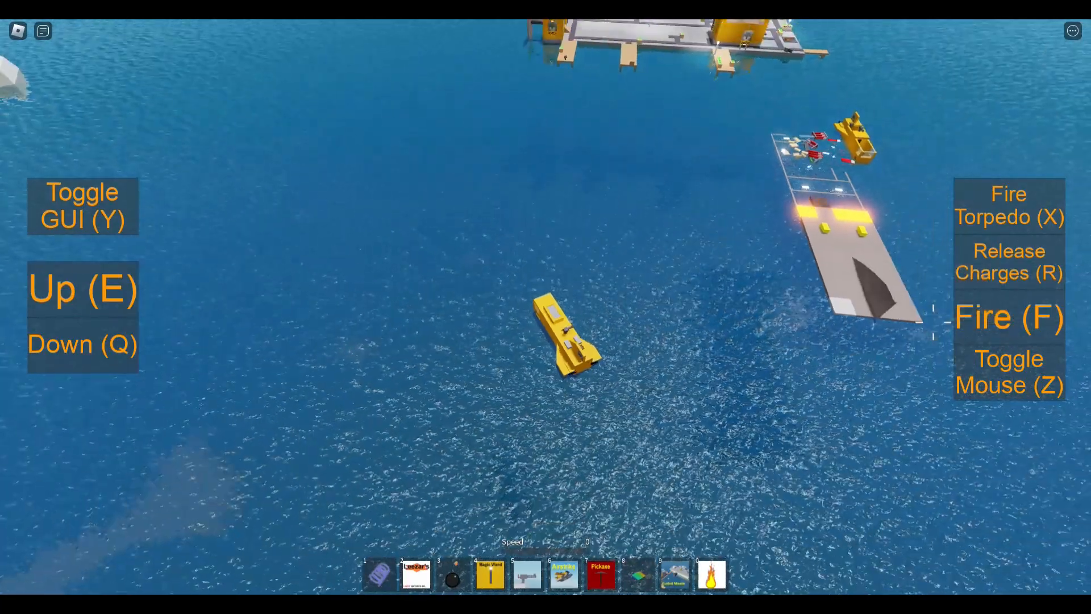
pyautogui.scroll(6, 545, 332)
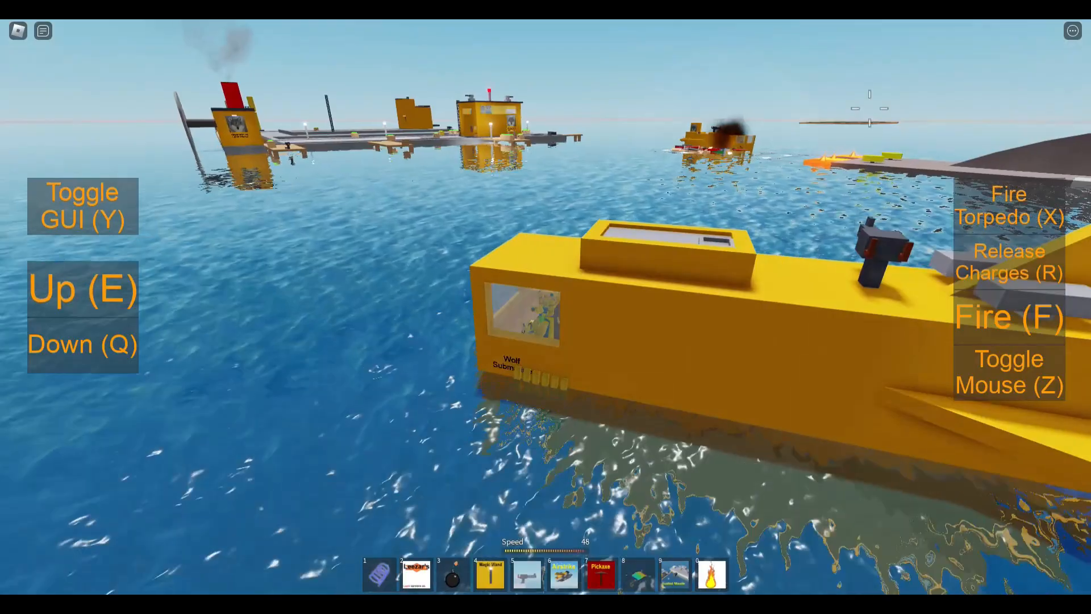
# Orbit the camera around the speeding submarine until it reaches the Wolf Island building.
pyautogui.moveTo(546, 307); pyautogui.dragTo(597, 256)
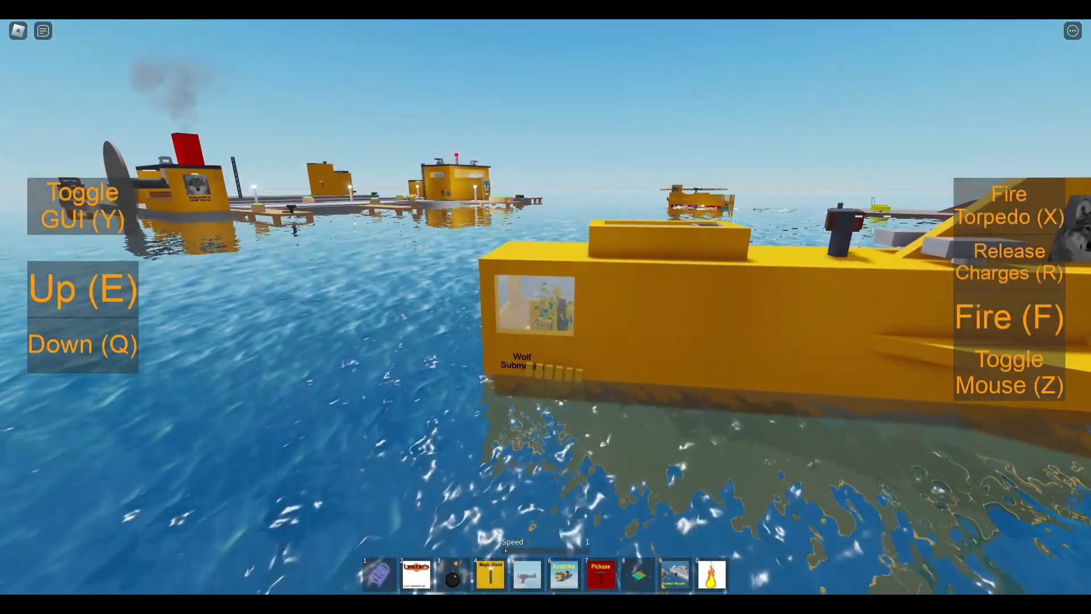
pyautogui.moveTo(546, 307); pyautogui.dragTo(341, 256)
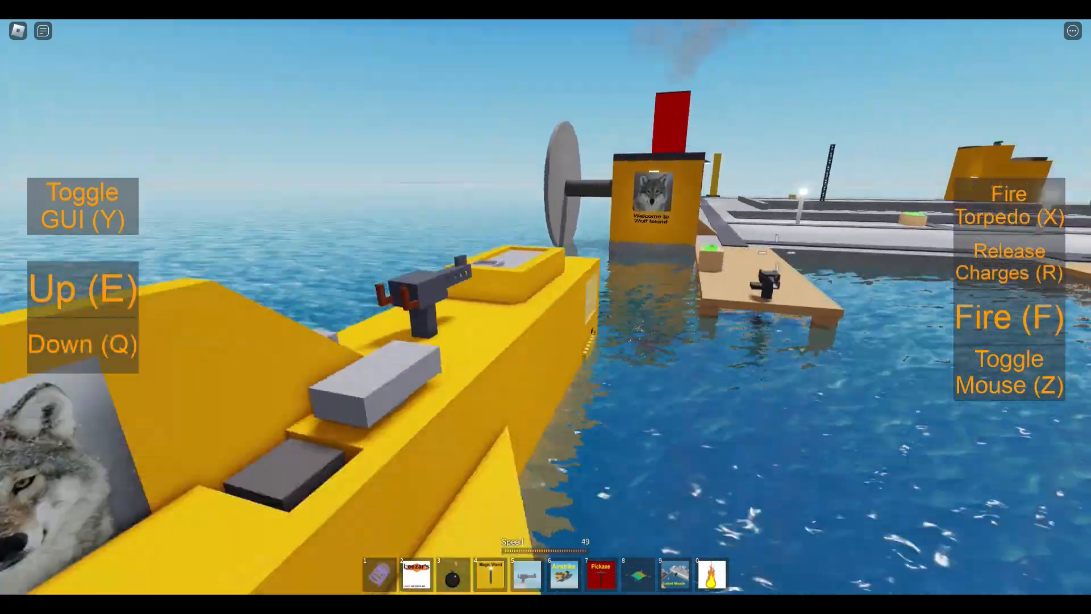
pyautogui.moveTo(545, 307); pyautogui.dragTo(427, 213)
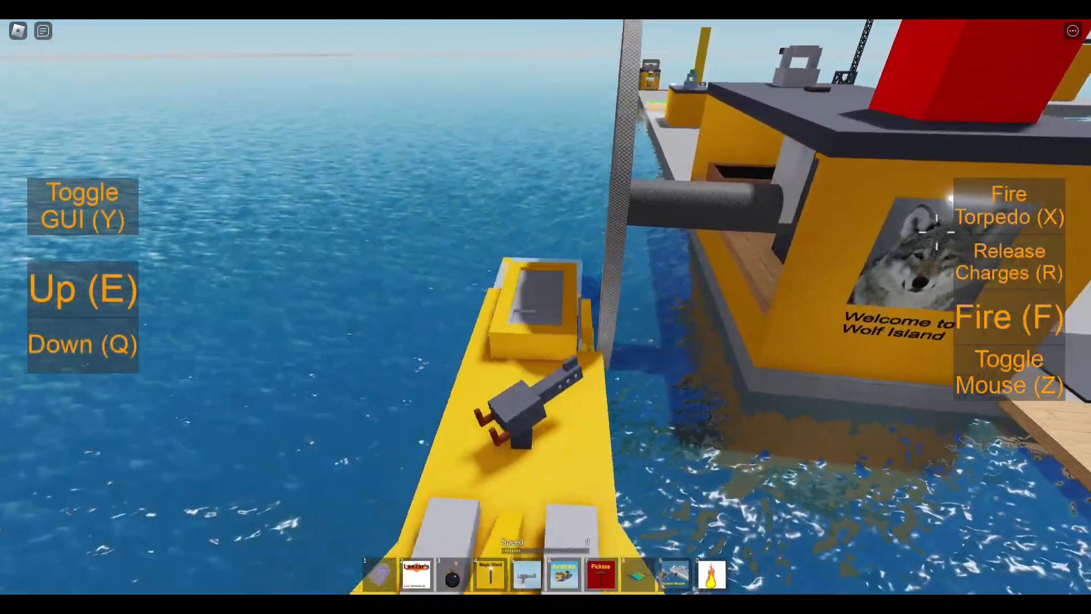
pyautogui.moveTo(546, 307); pyautogui.dragTo(427, 171)
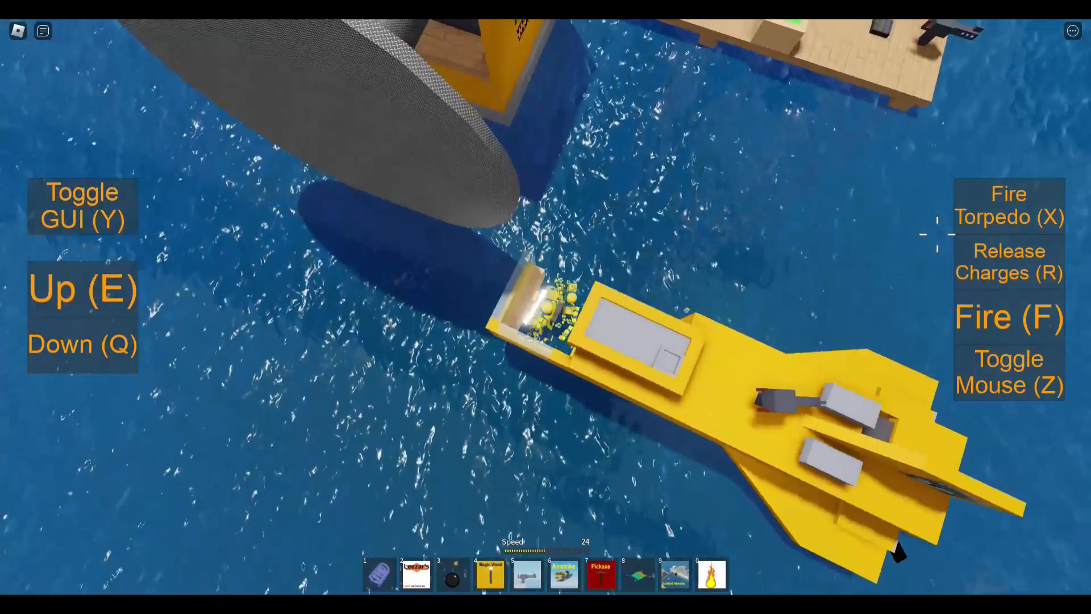
pyautogui.moveTo(546, 307); pyautogui.dragTo(427, 257)
pyautogui.moveTo(547, 307); pyautogui.dragTo(477, 282)
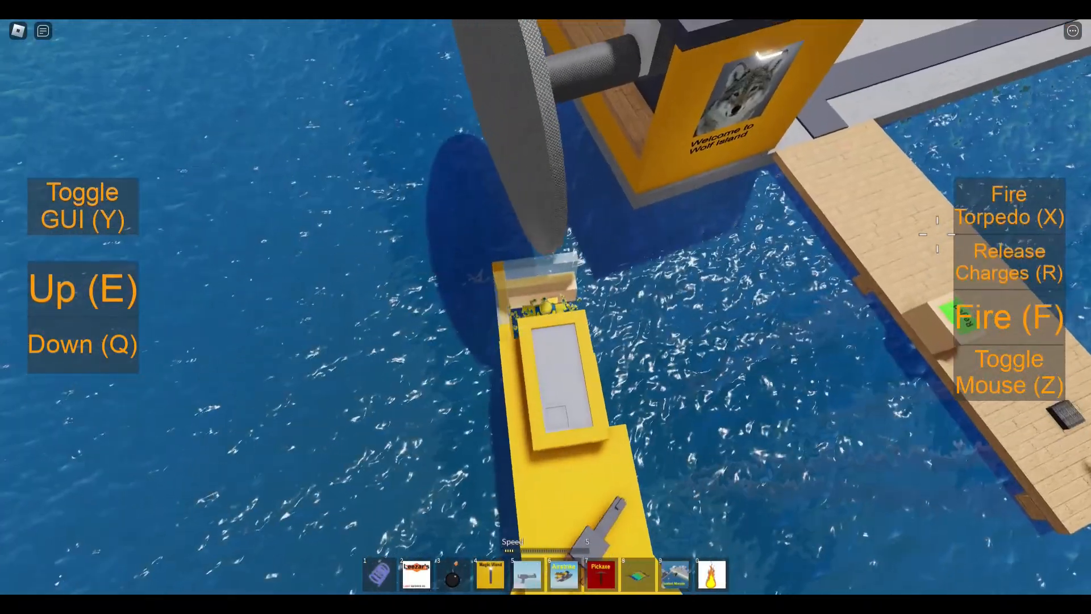